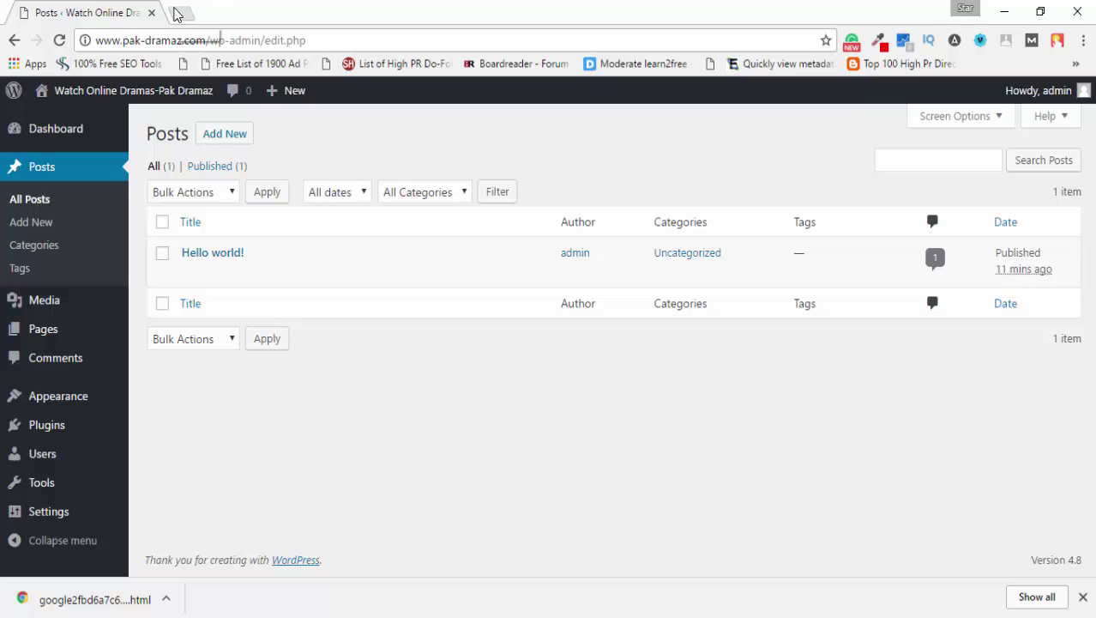
Step: Load google.com/analytics in a new Chrome tab
click(180, 13)
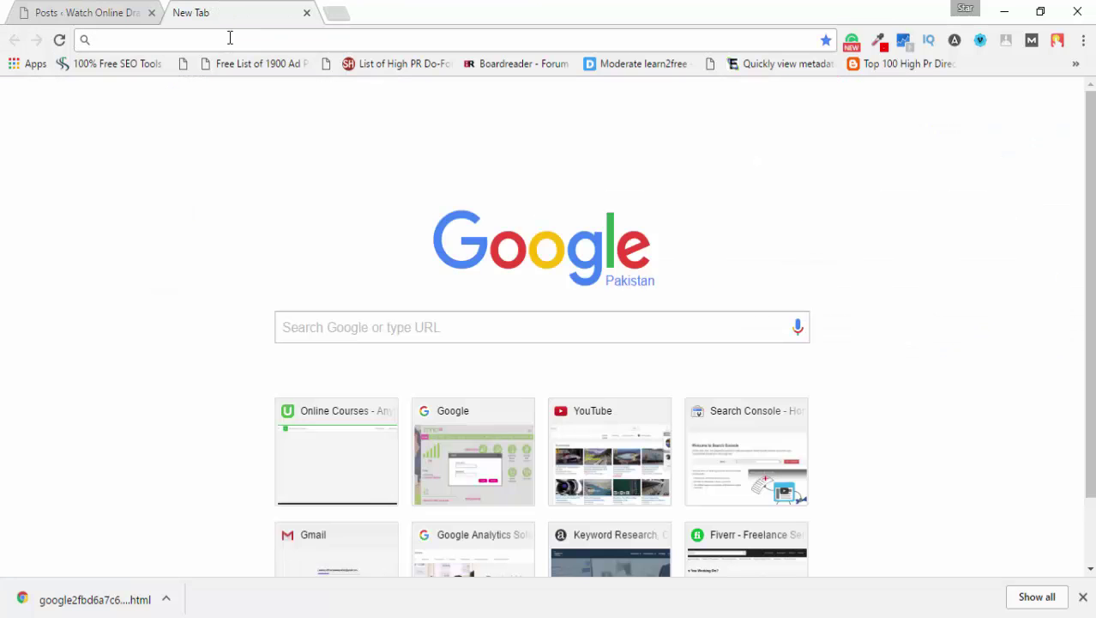
text(google.)
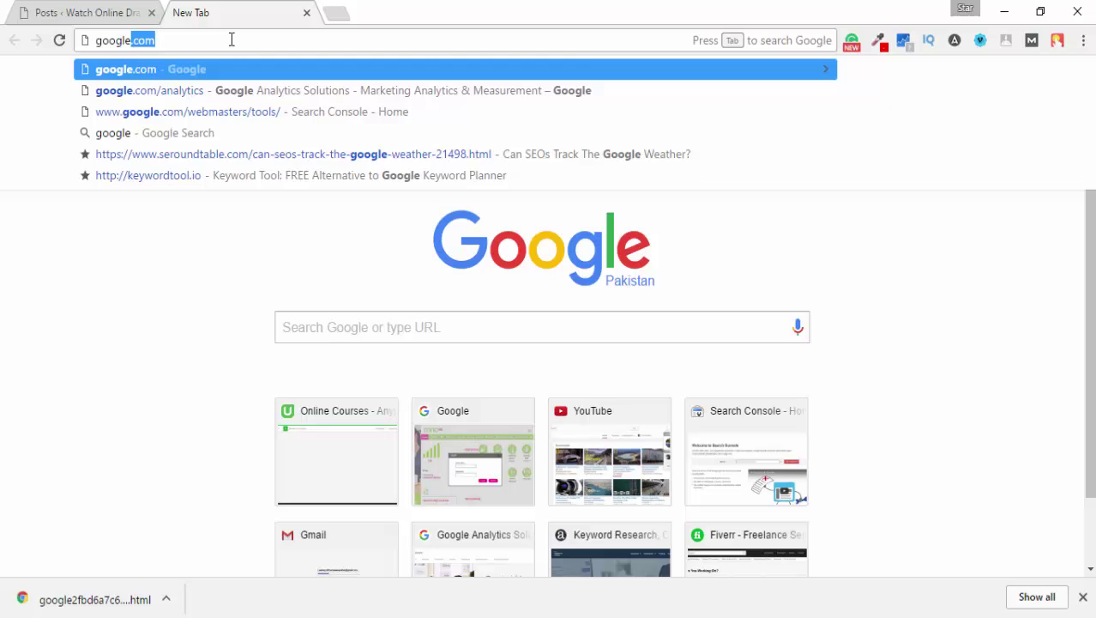
text(com/ana)
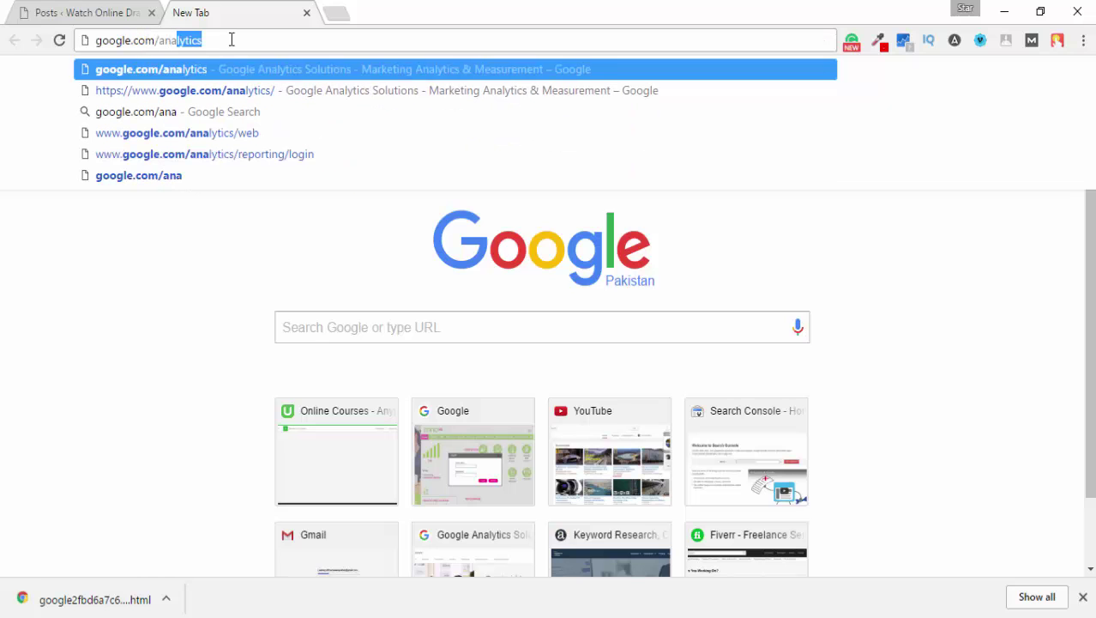
key(Return)
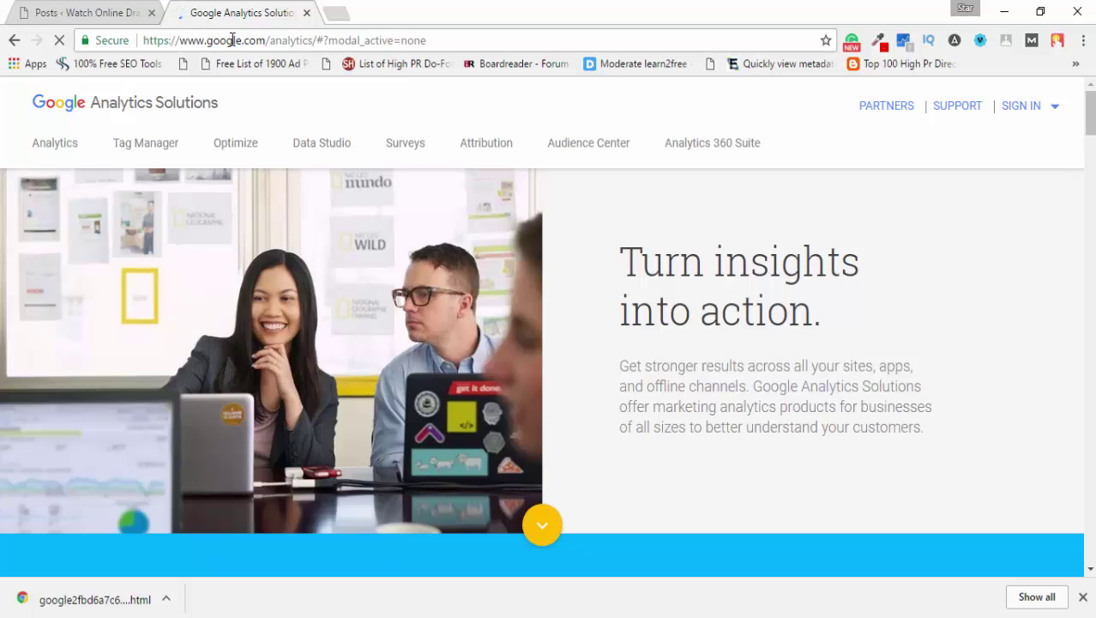
Step: Sign in to Analytics and start signing up for a new website account
click(1028, 108)
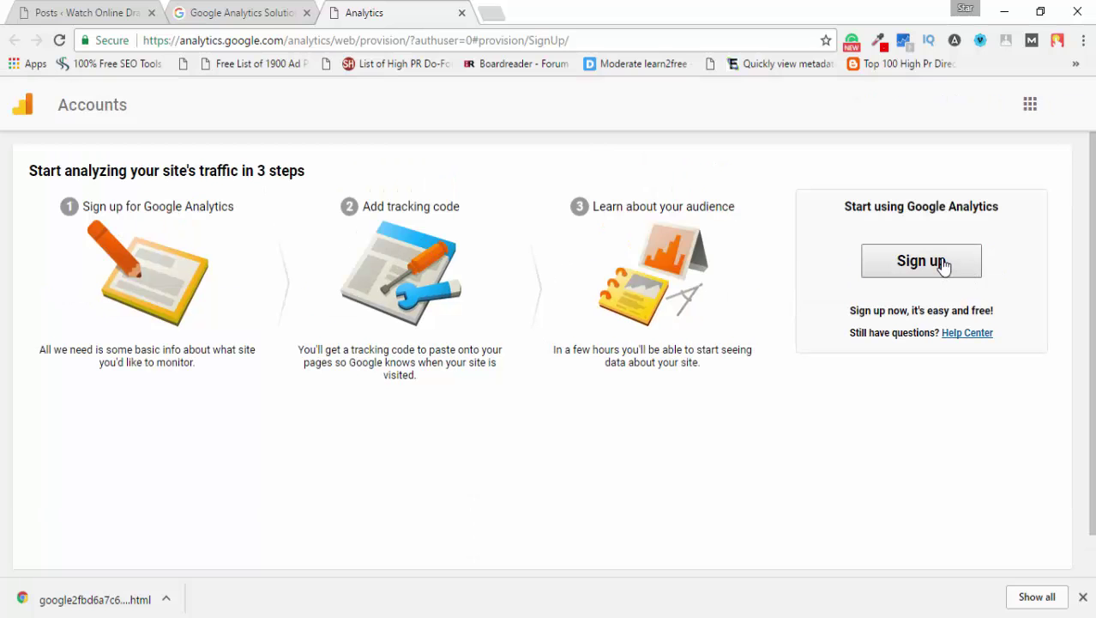
click(944, 267)
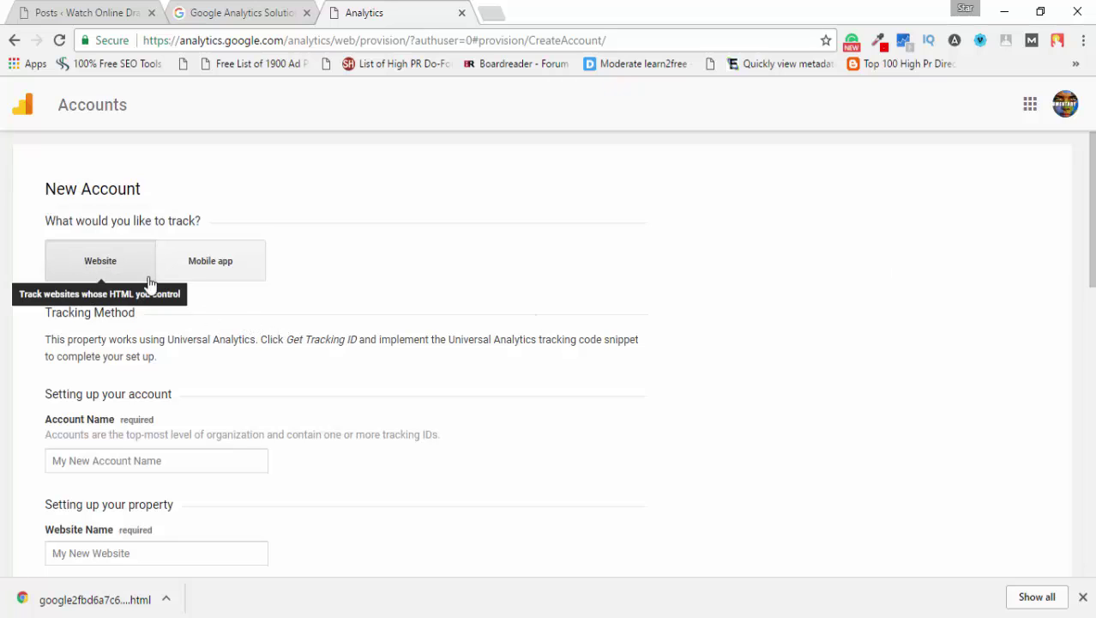
Step: Enter account name 'Dramas' and website name 'Pak-Dramaz'
scroll(157, 359, down, 2)
click(140, 290)
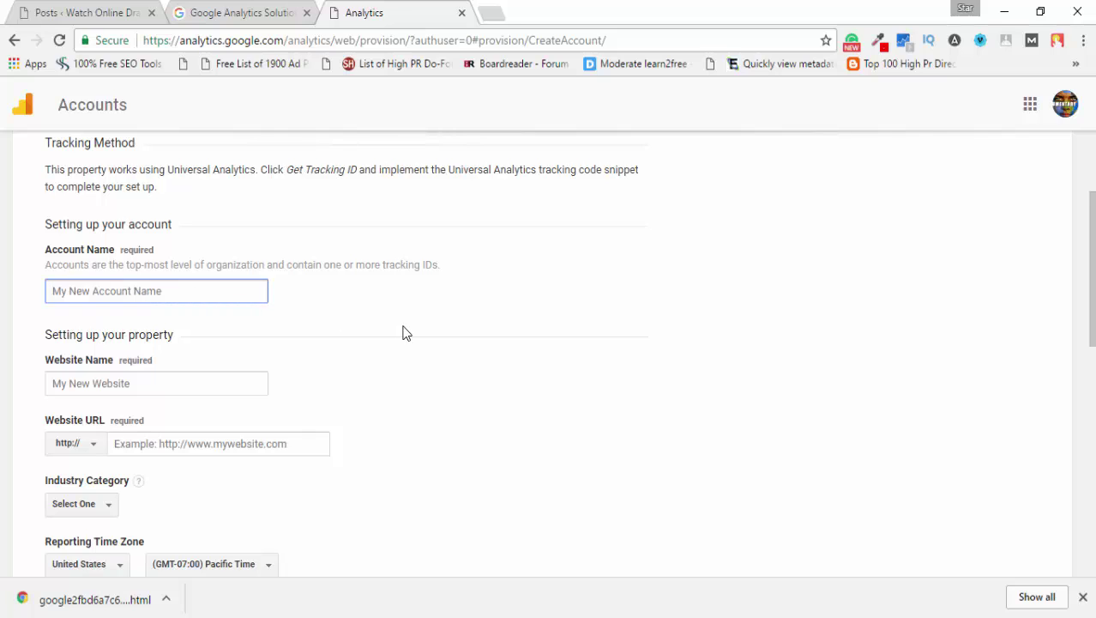
text(Dramas)
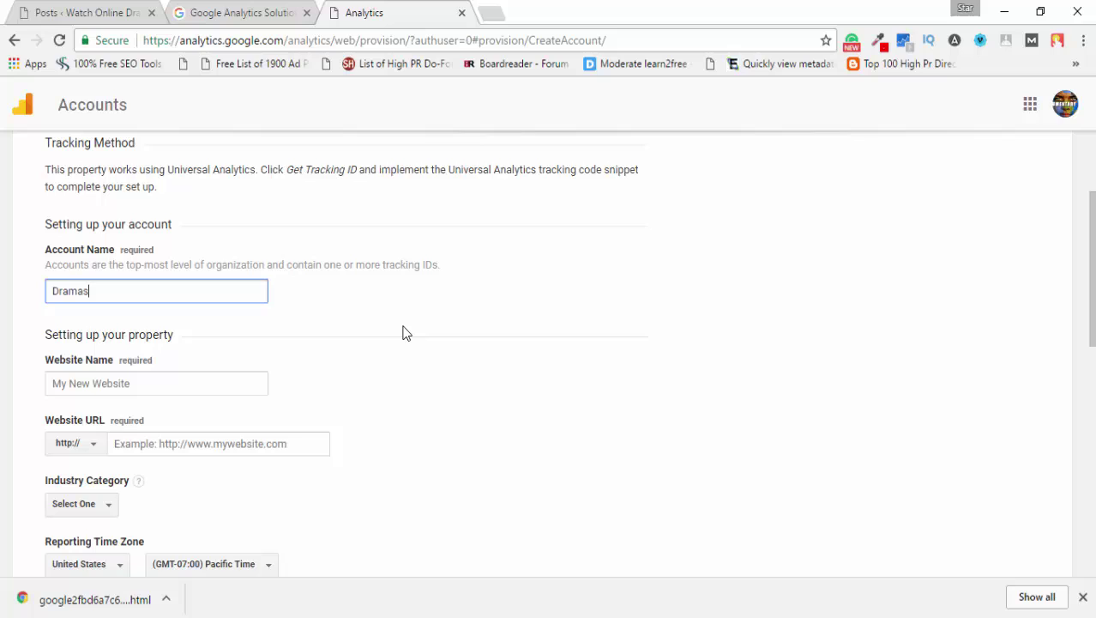
click(231, 384)
text(Pak-Dramaz)
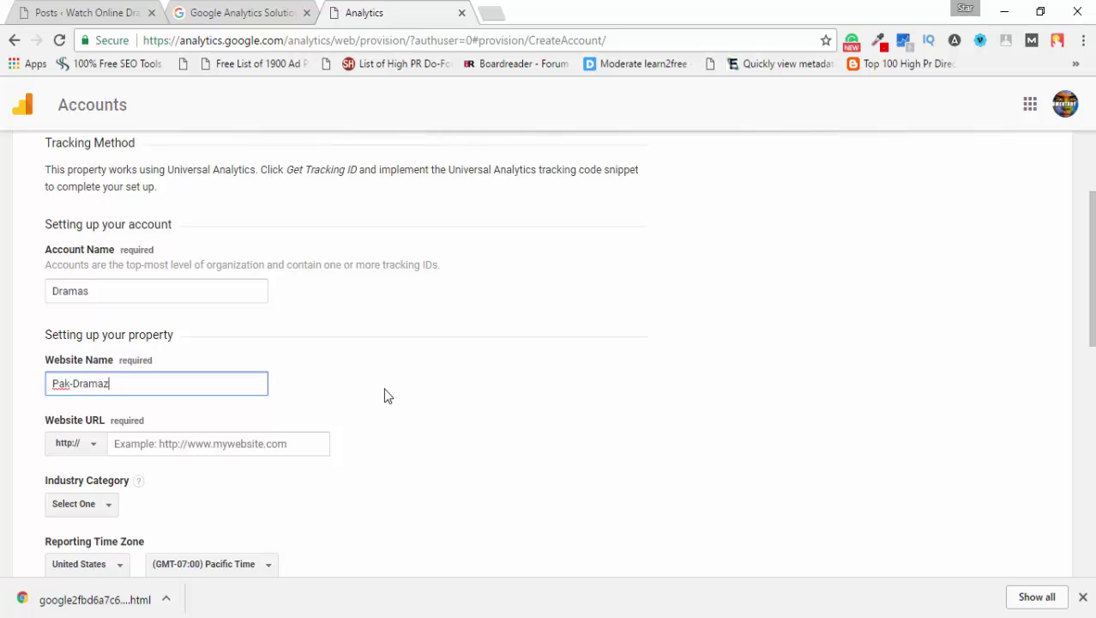
scroll(384, 395, down, 1)
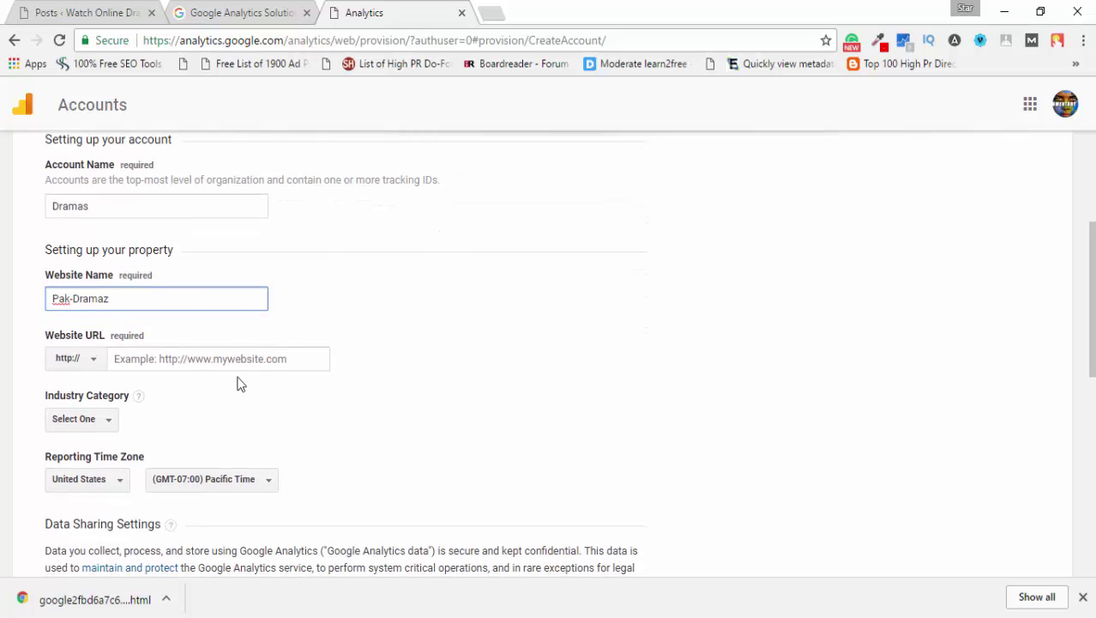
click(240, 359)
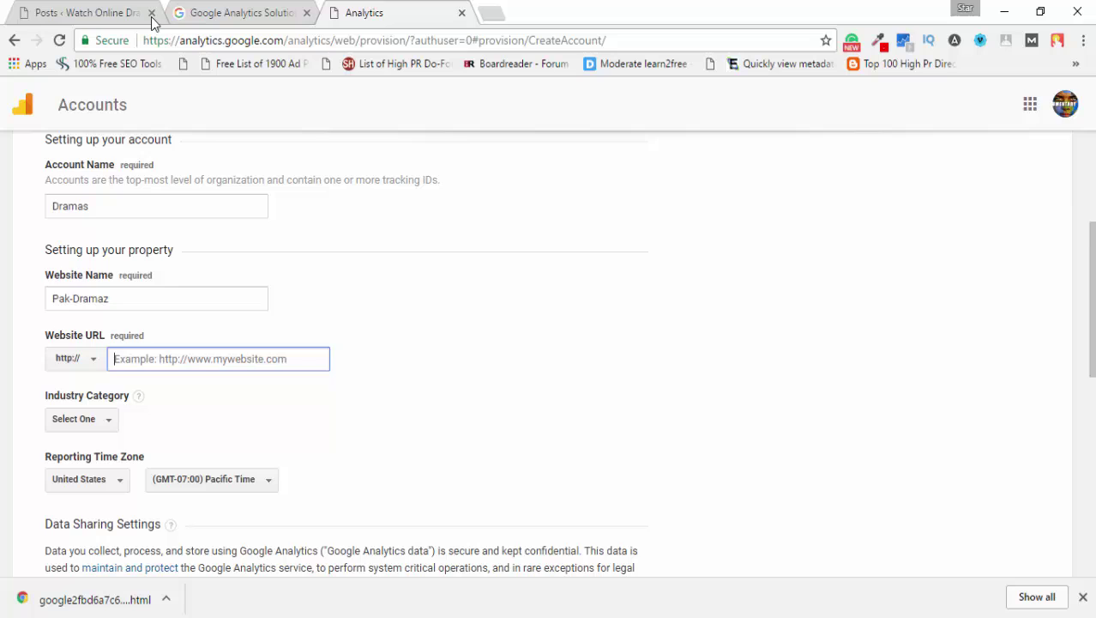
click(125, 10)
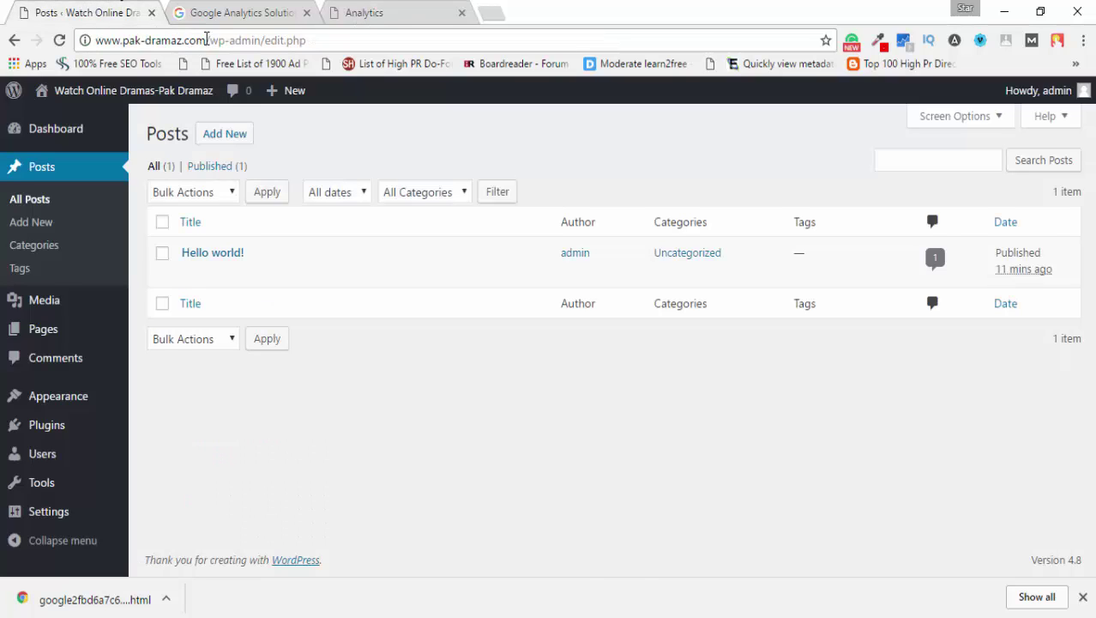
drag(206, 40, 67, 41)
right_click(169, 41)
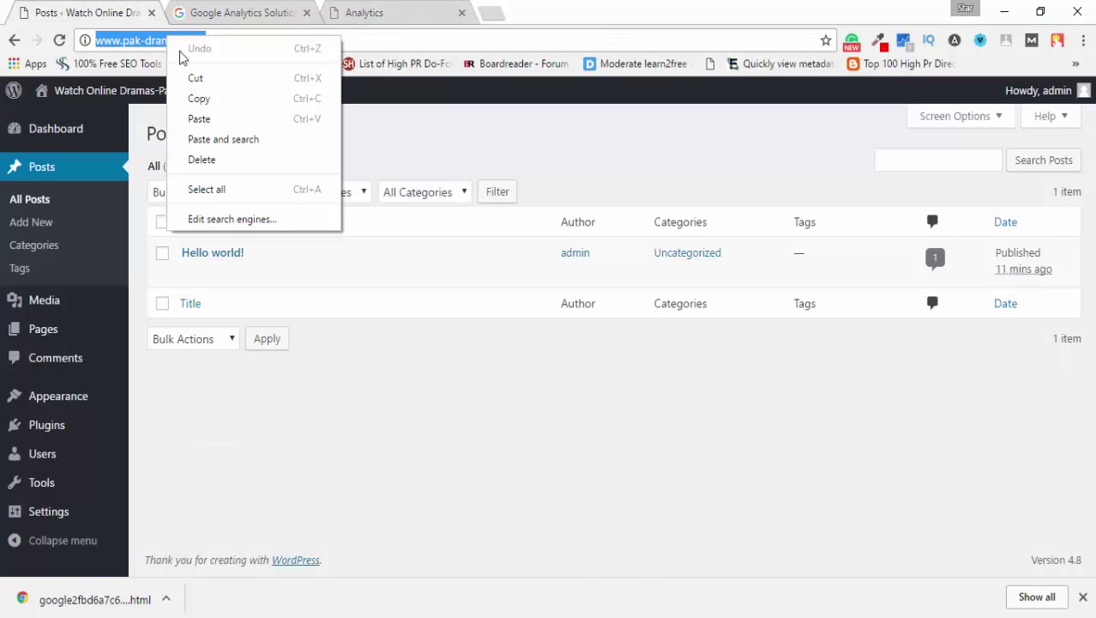
click(199, 99)
click(378, 12)
right_click(196, 364)
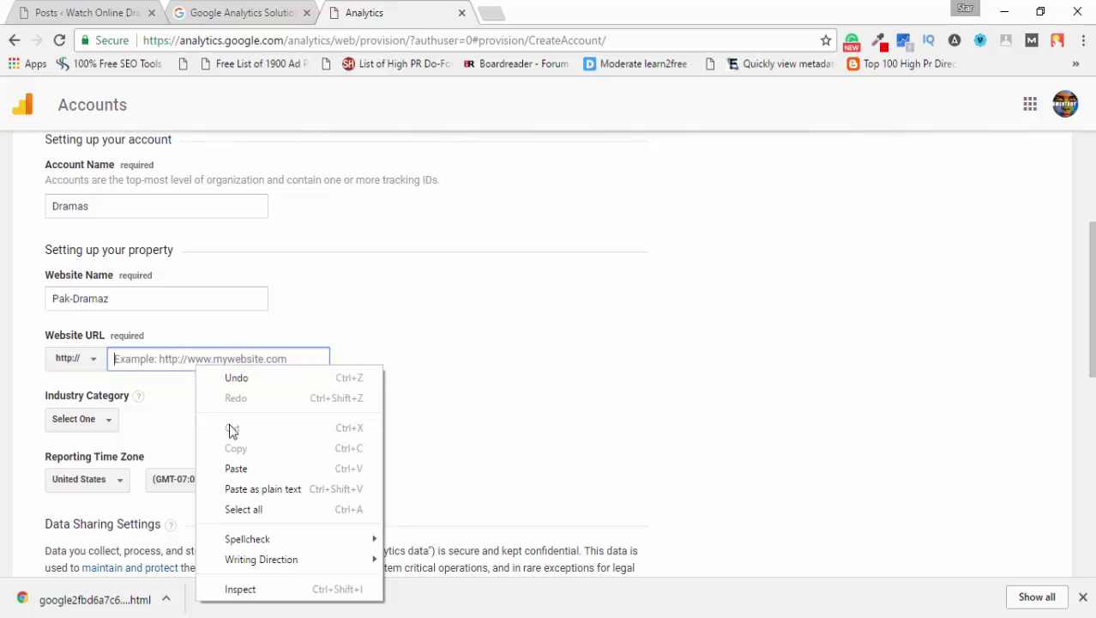
click(248, 469)
Step: Set the industry category to Arts and Entertainment
scroll(292, 360, down, 1)
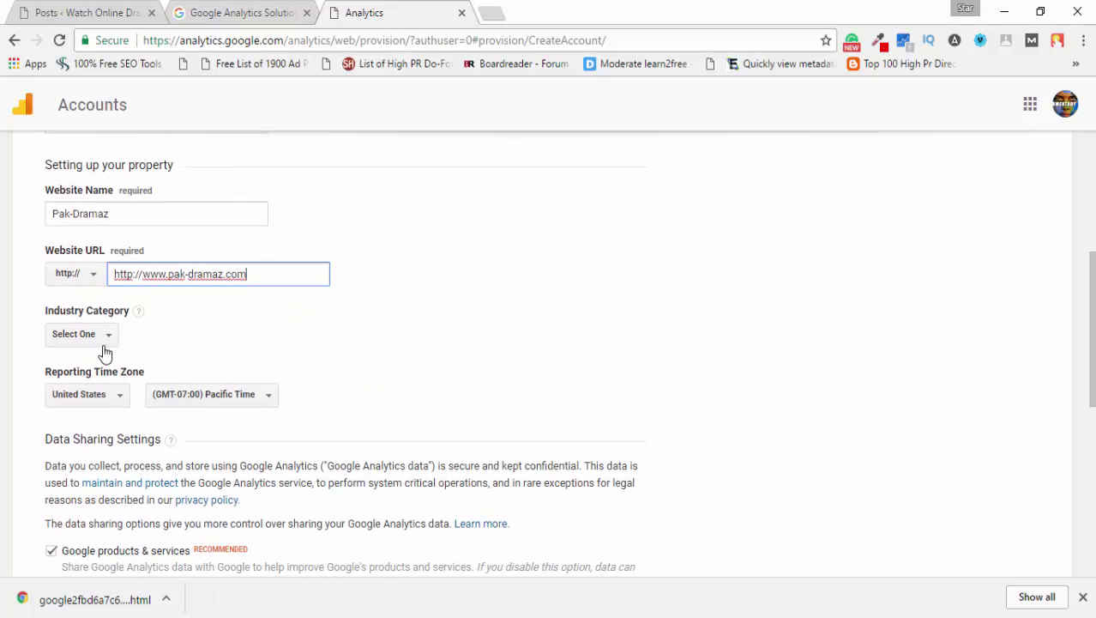
click(107, 341)
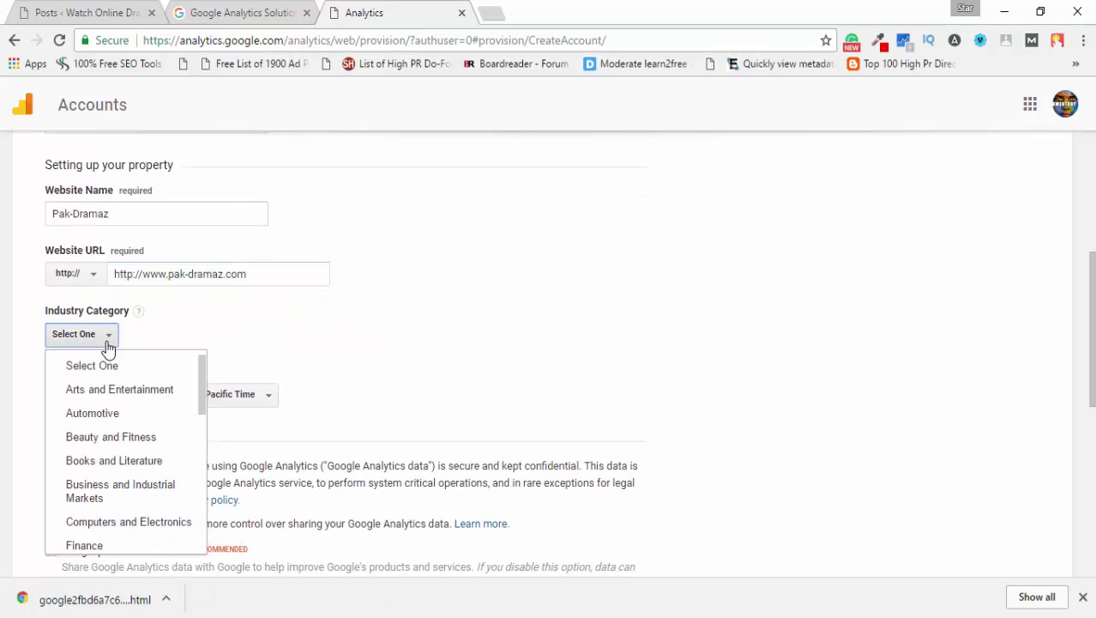
click(140, 391)
scroll(372, 319, down, 1)
scroll(373, 321, down, 1)
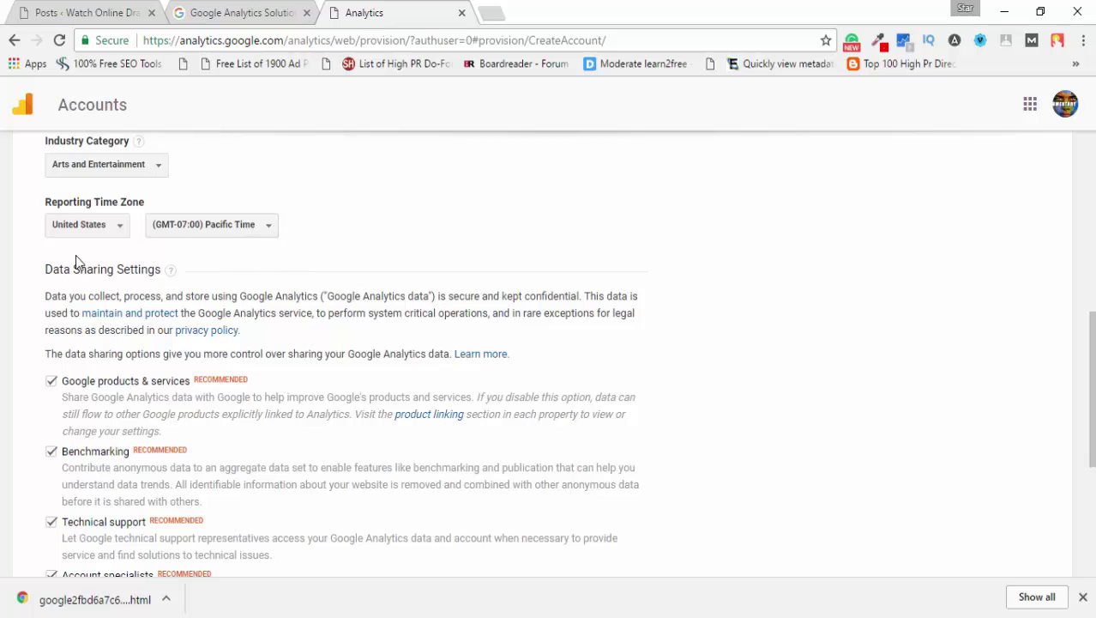
scroll(76, 258, down, 3)
scroll(23, 260, down, 1)
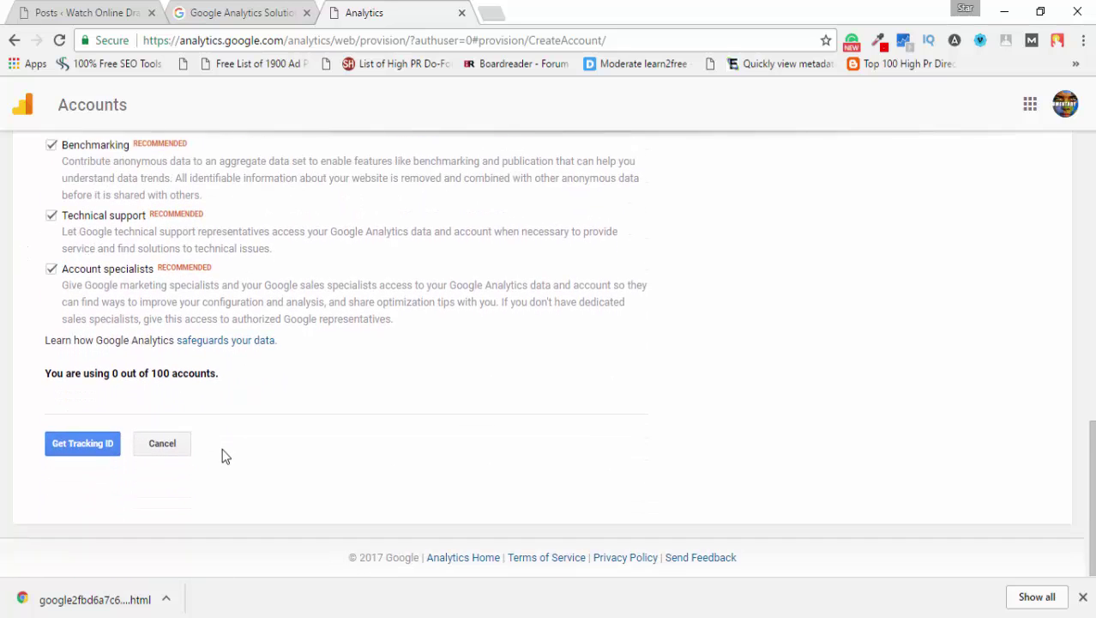
Step: Request a tracking ID and accept the Google Analytics Terms of Service
click(98, 448)
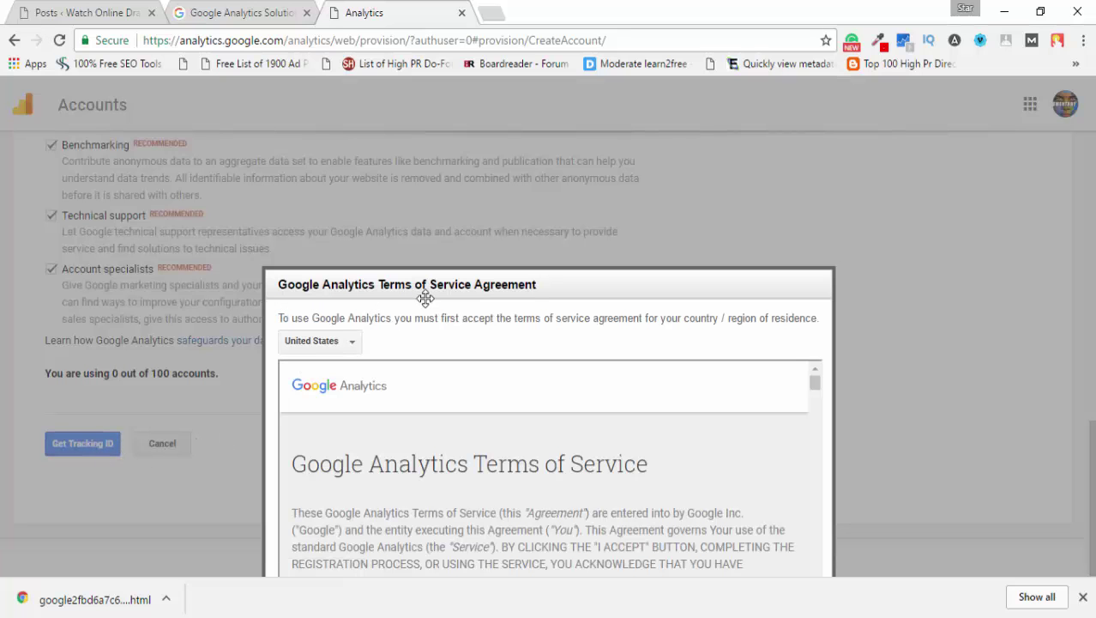
scroll(658, 409, down, 5)
scroll(657, 409, down, 5)
scroll(661, 404, down, 5)
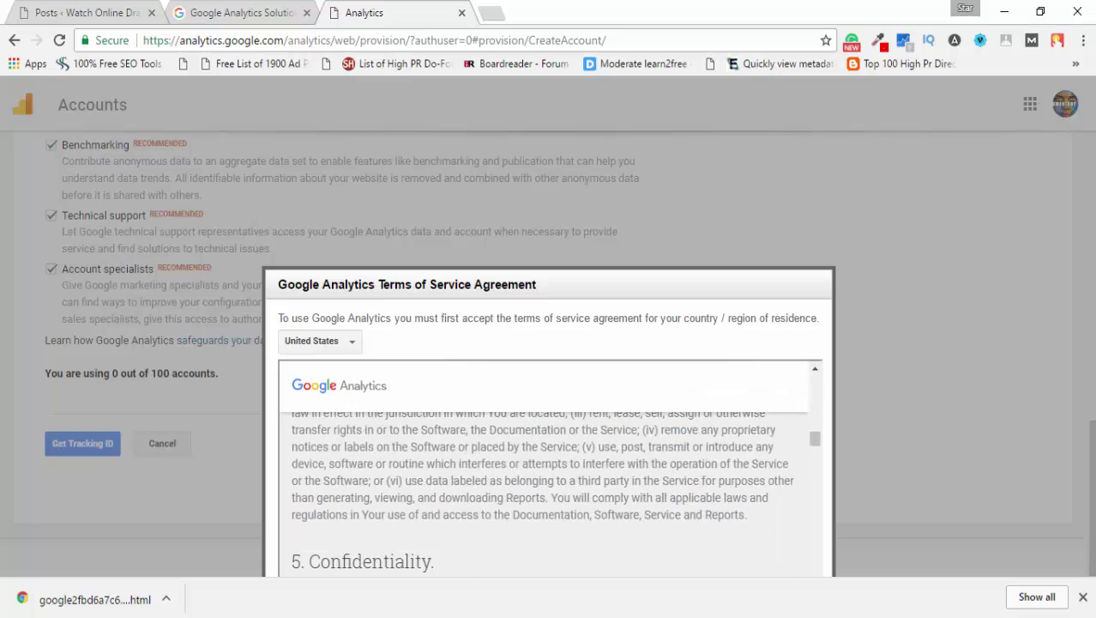
click(1083, 596)
scroll(628, 447, down, 2)
scroll(627, 447, down, 5)
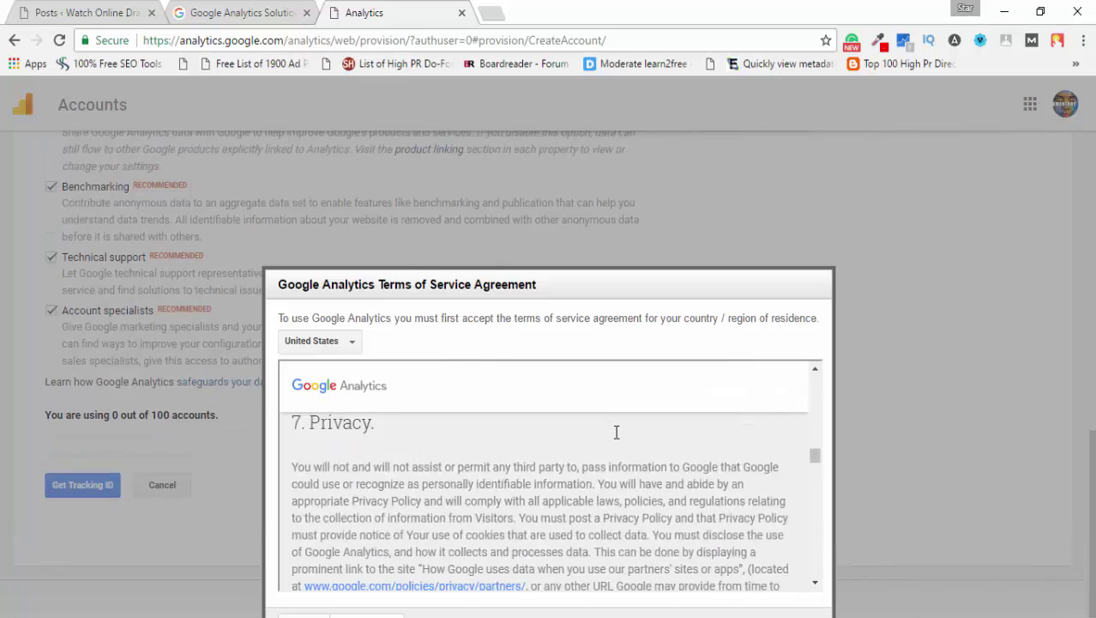
scroll(616, 432, down, 5)
scroll(619, 436, down, 5)
scroll(619, 435, down, 5)
scroll(648, 421, down, 5)
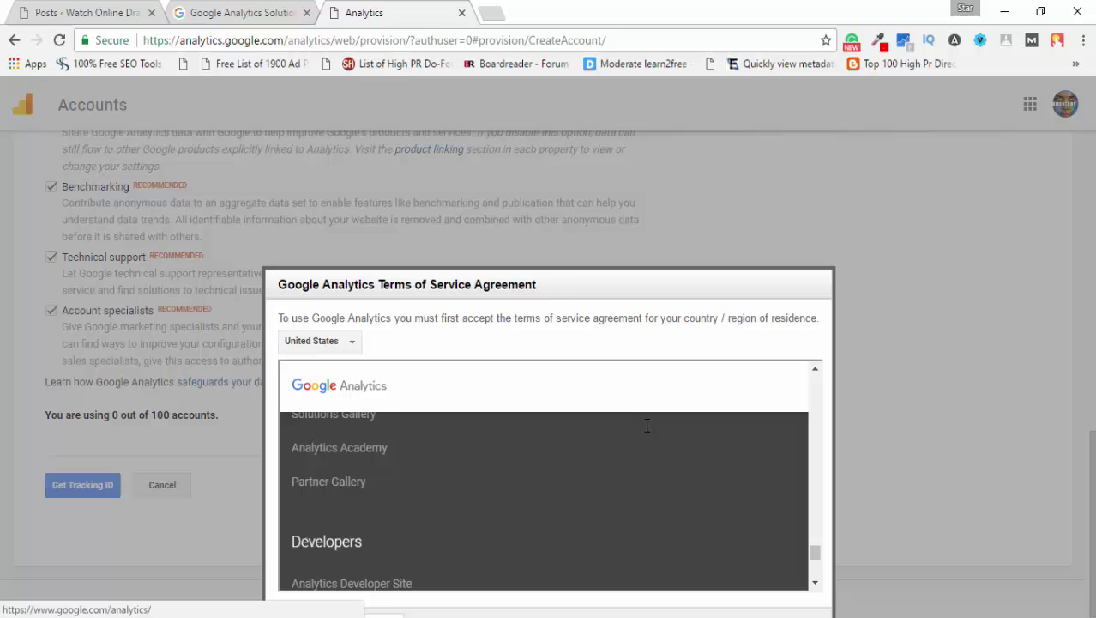
scroll(648, 432, down, 3)
drag(622, 284, 622, 215)
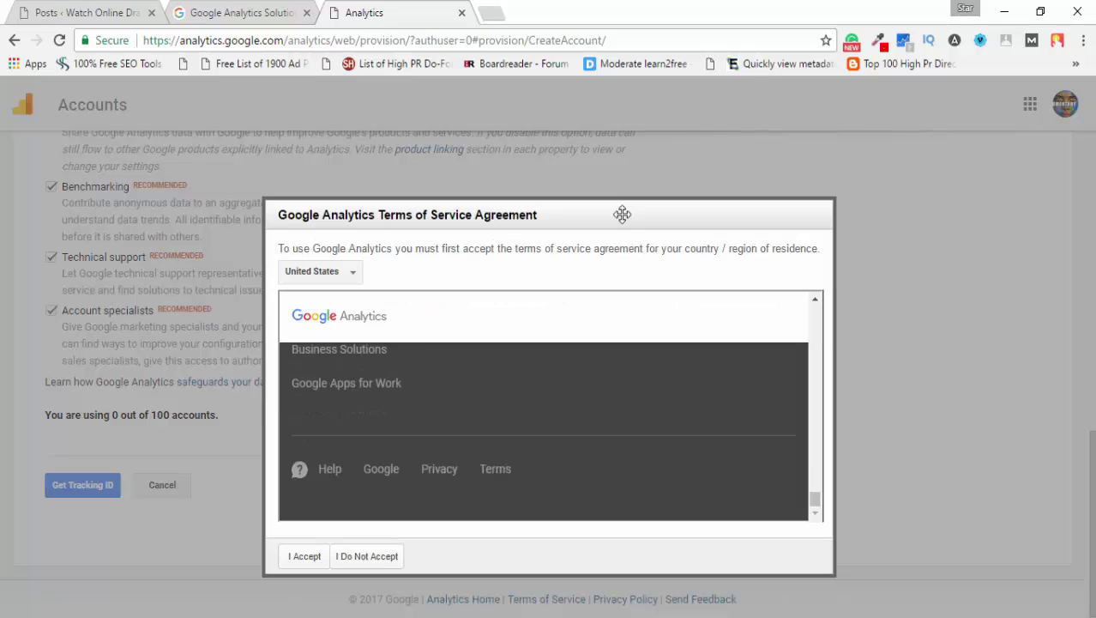
click(304, 556)
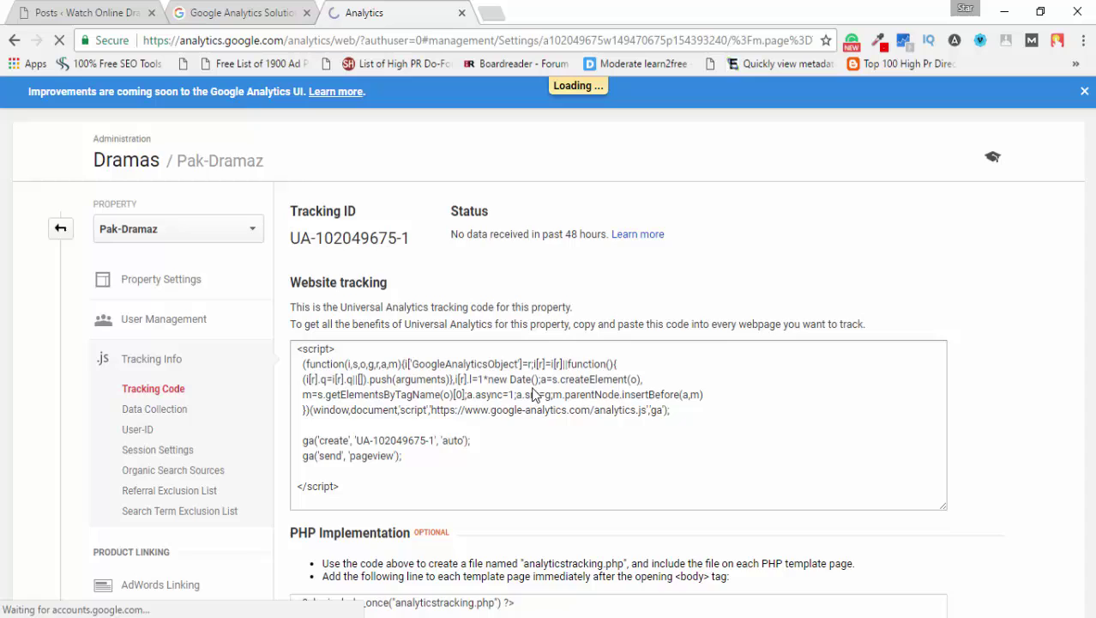
scroll(531, 420, down, 1)
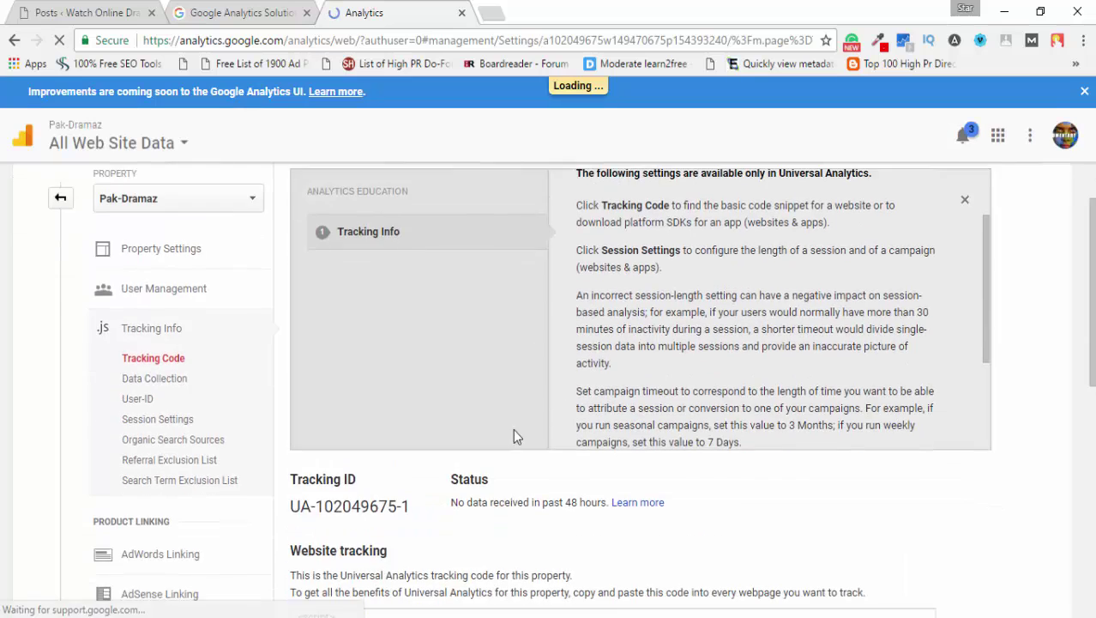
scroll(515, 435, down, 2)
scroll(489, 399, down, 1)
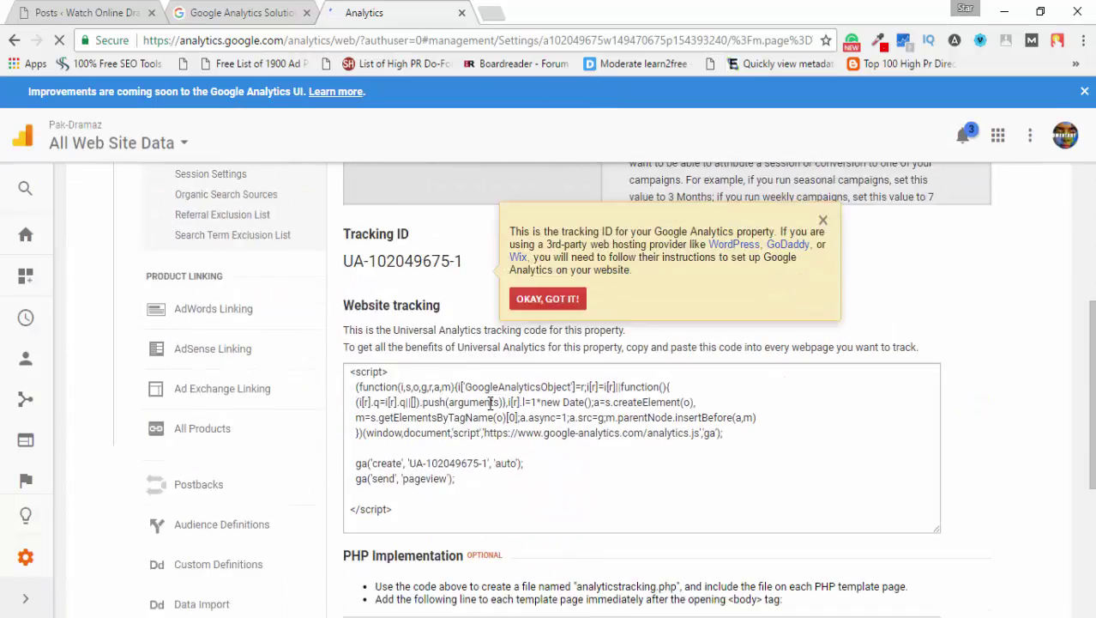
scroll(491, 402, down, 1)
click(450, 338)
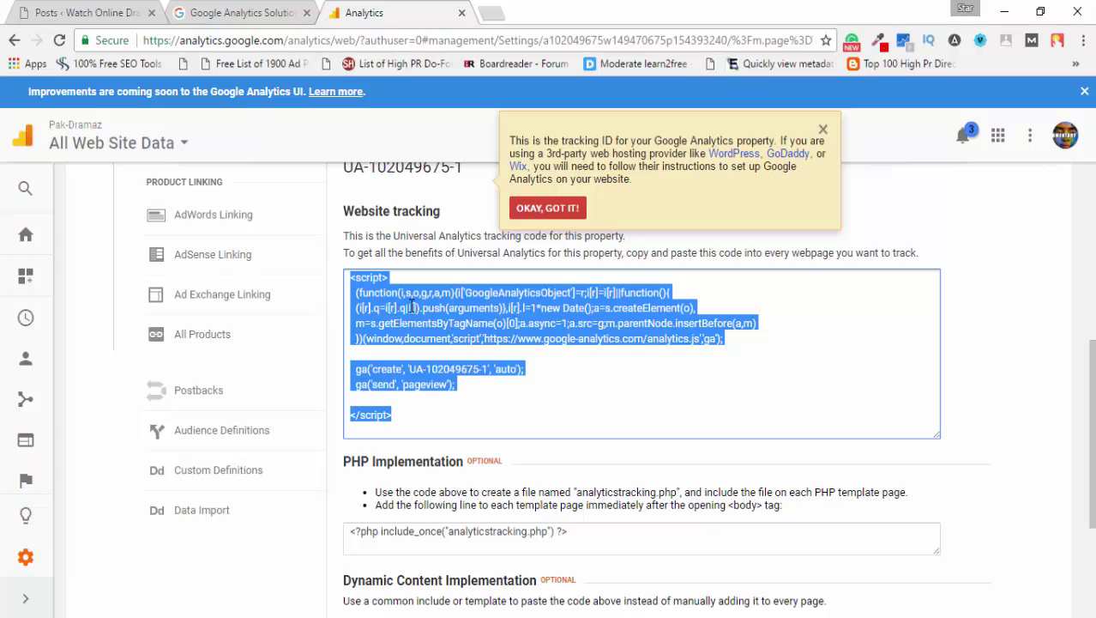
right_click(354, 302)
click(439, 316)
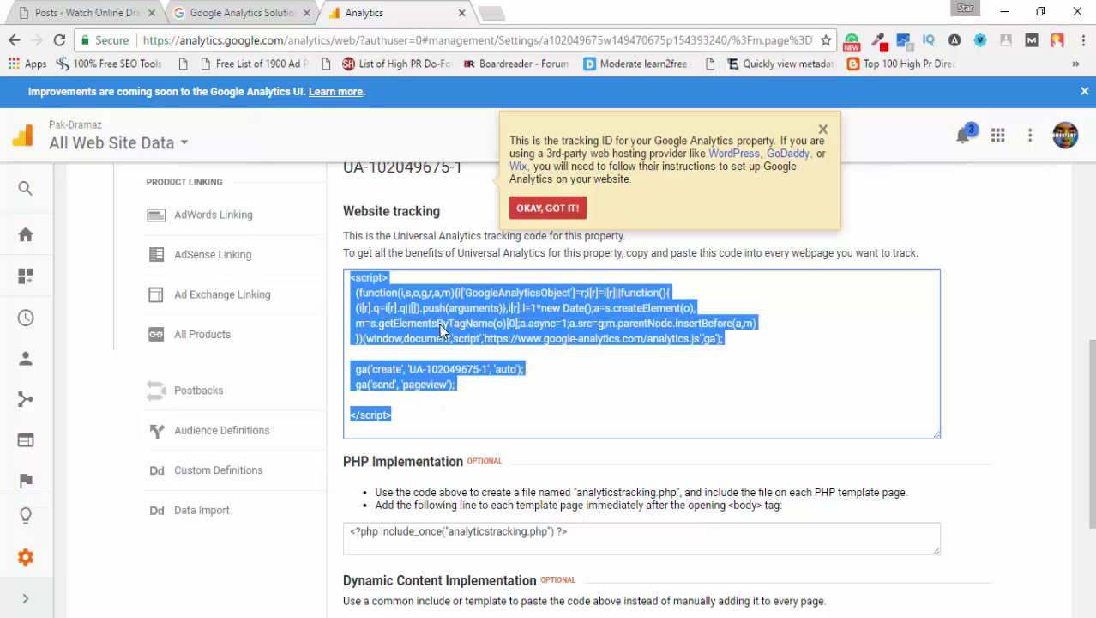
Step: Open Twenty Seventeen's Theme Footer (footer.php) in the WordPress theme editor
click(47, 13)
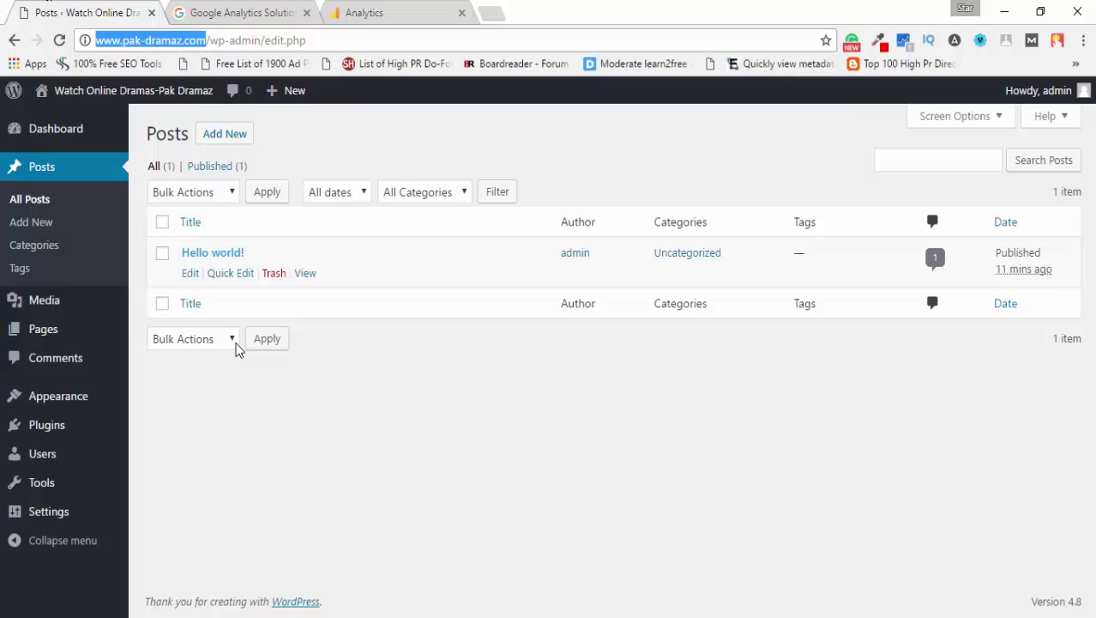
mouse_move(58, 395)
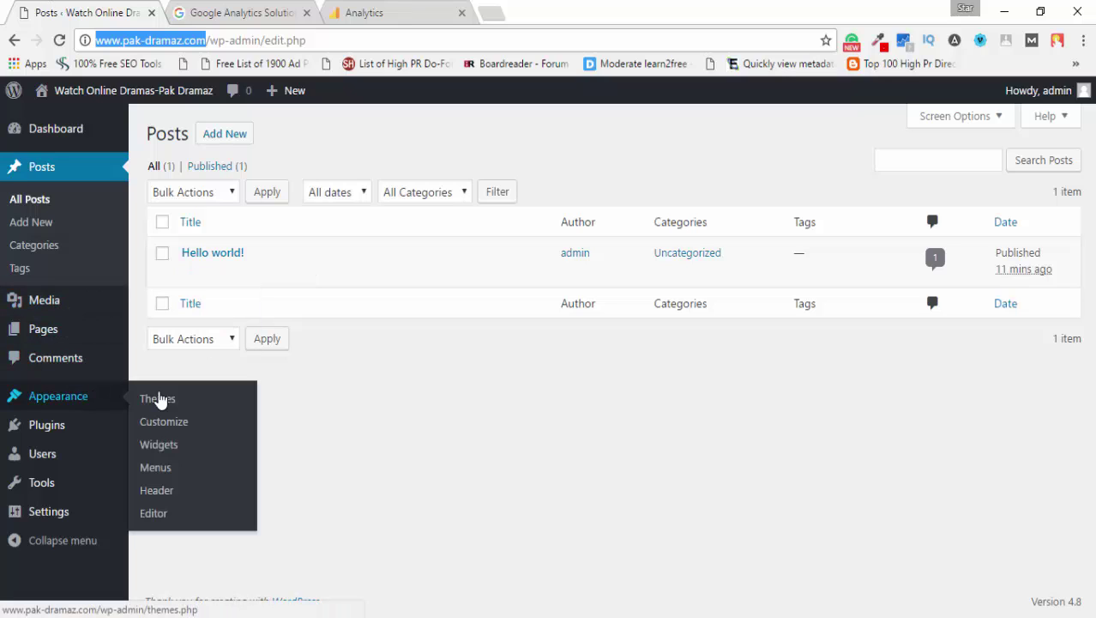
click(159, 515)
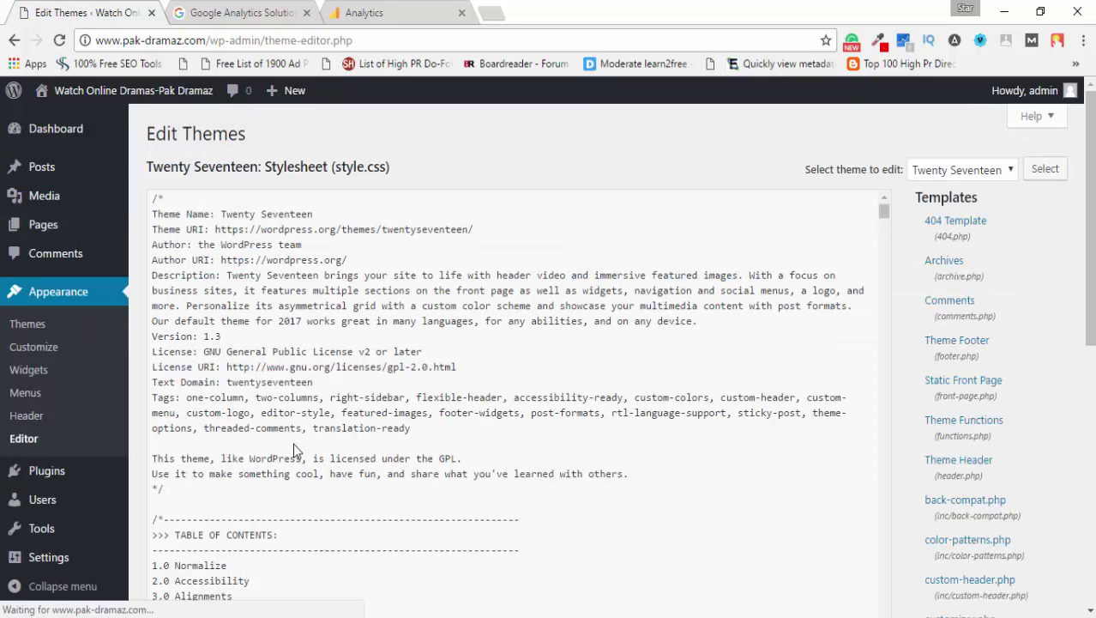
key(ctrl+f)
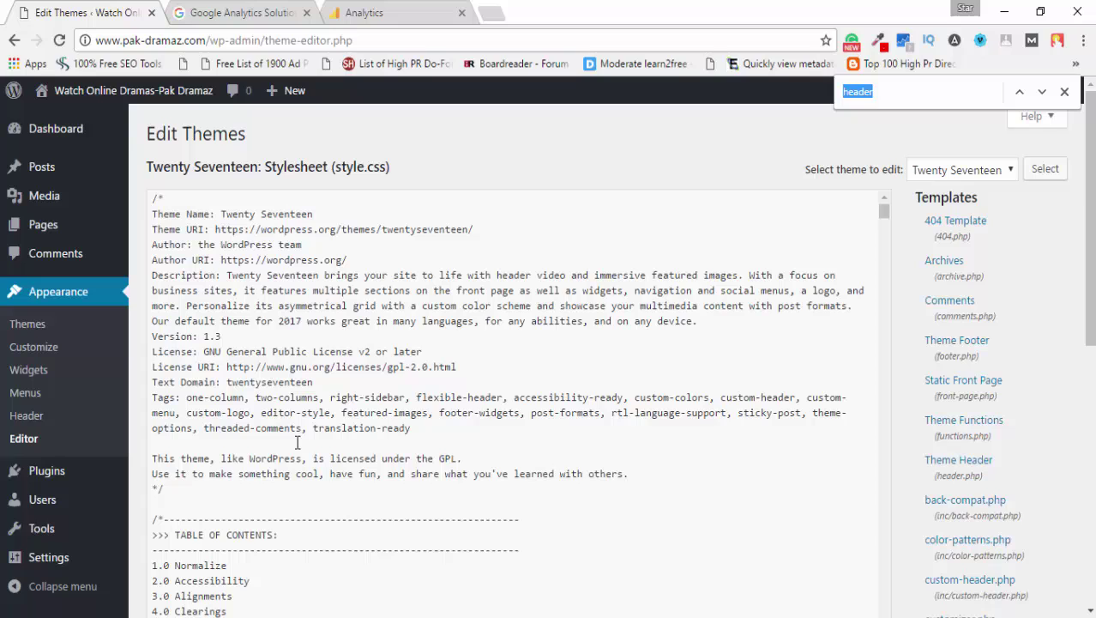
text(footer)
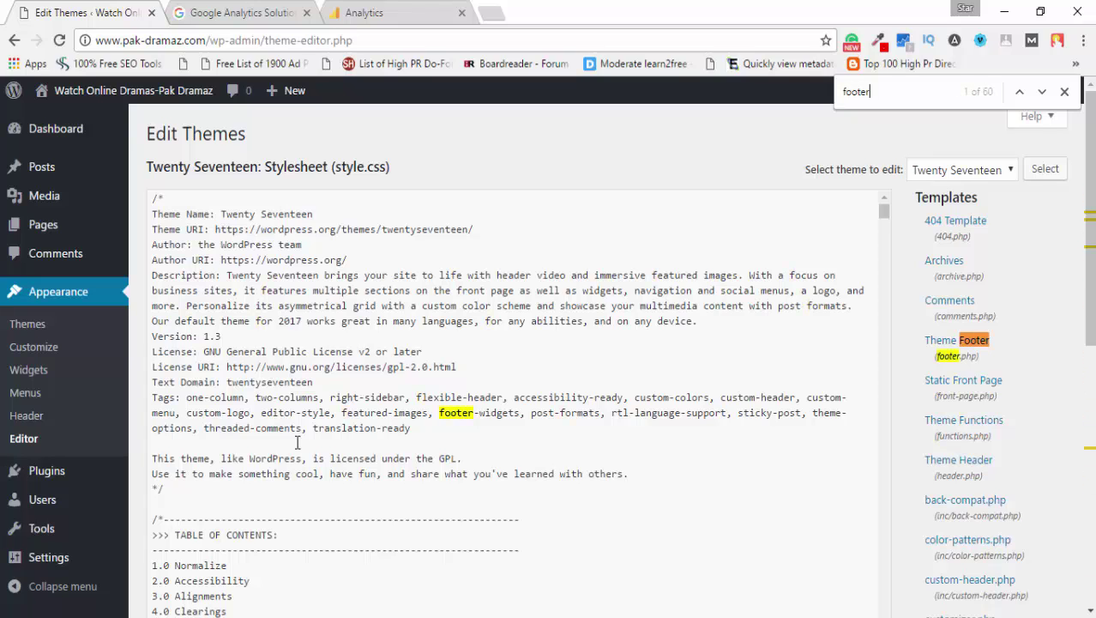
click(957, 343)
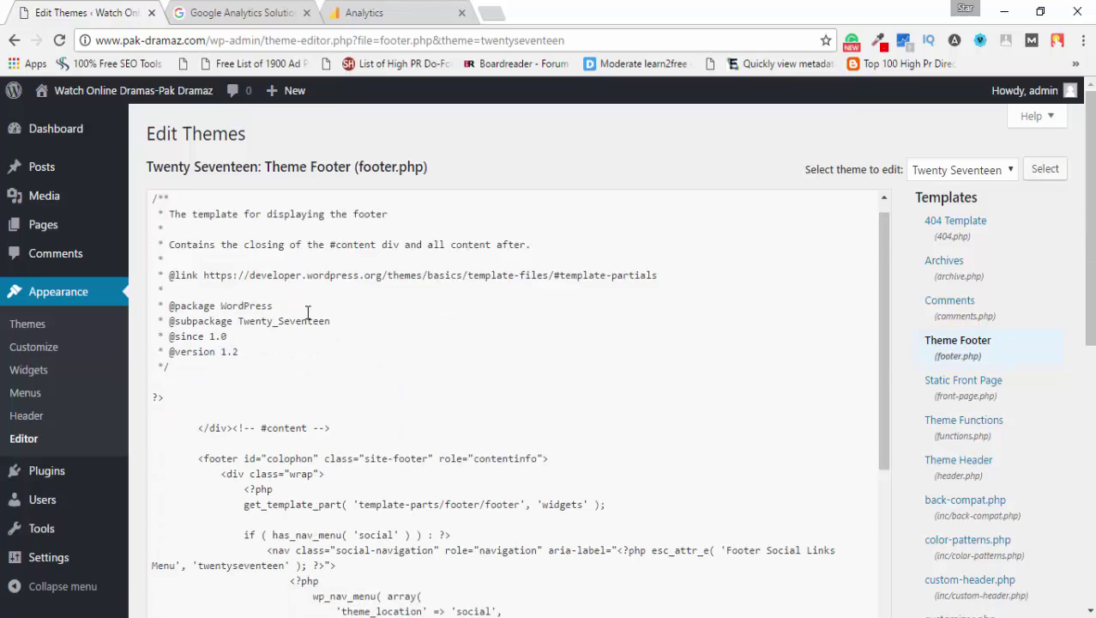
Step: Paste the Analytics tracking script on a new line just above </body> in footer.php
scroll(343, 309, down, 10)
scroll(306, 313, down, 3)
scroll(306, 316, up, 3)
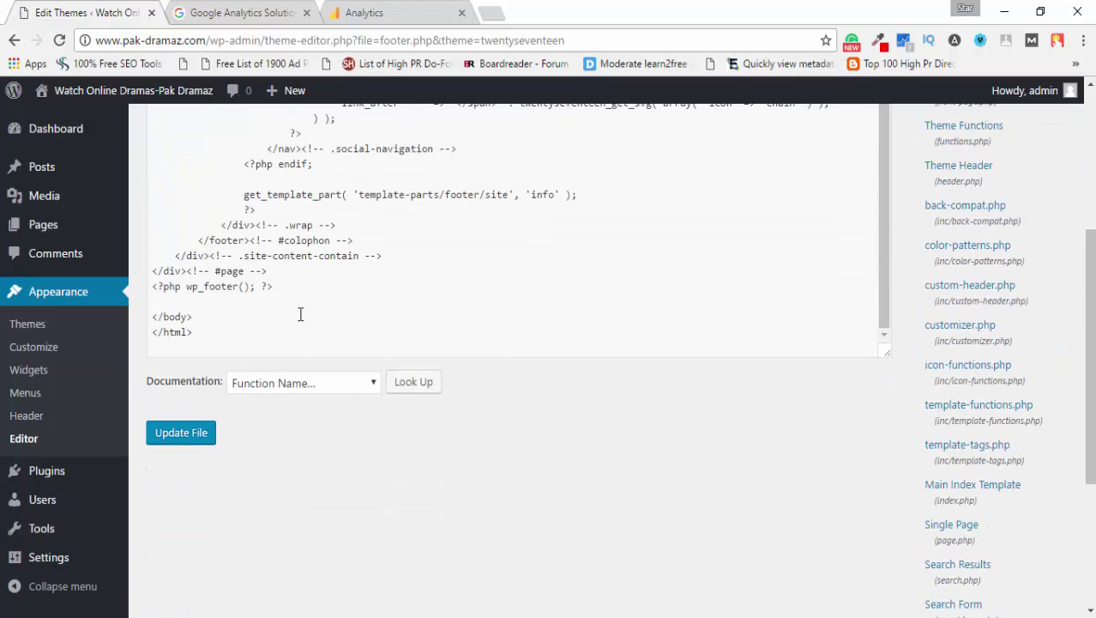
click(201, 314)
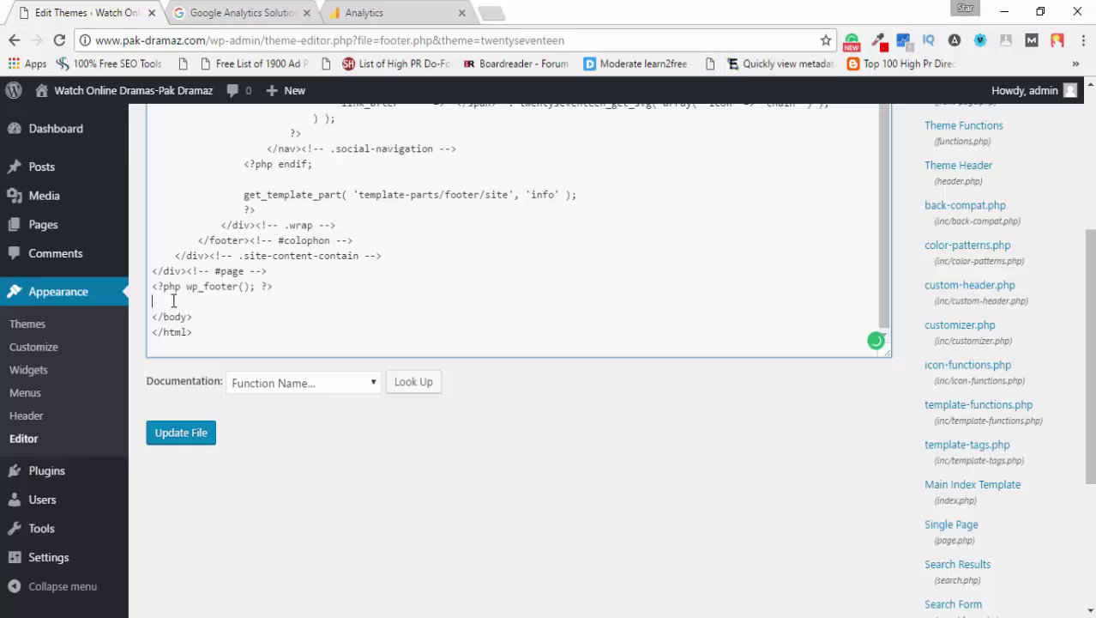
key(Return)
key(Return)
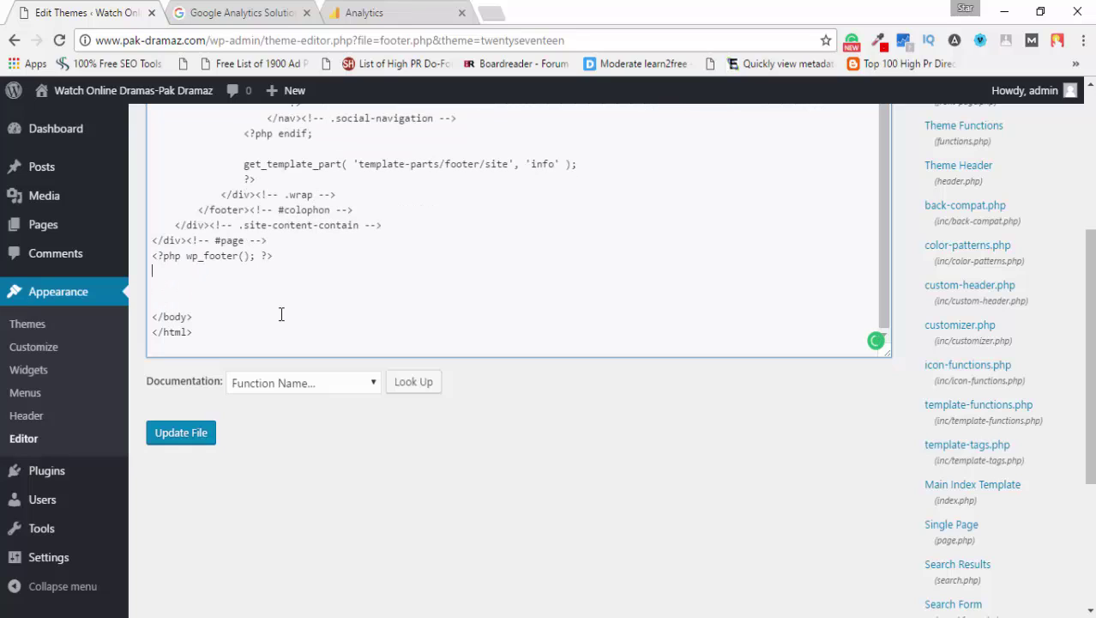
drag(192, 317, 121, 321)
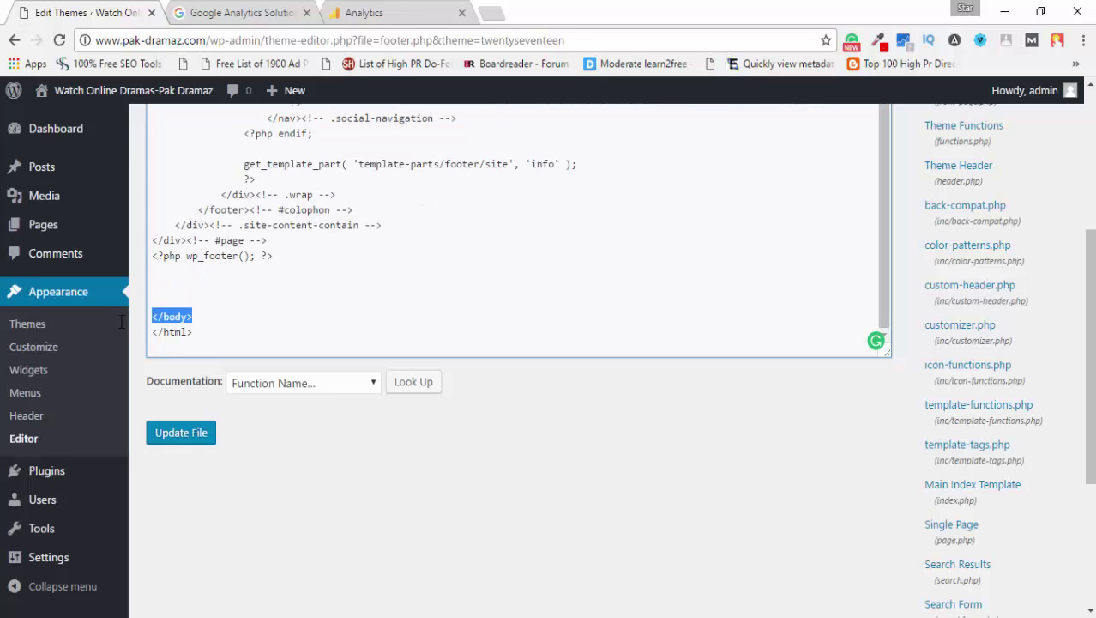
click(196, 332)
drag(195, 332, 144, 333)
click(254, 287)
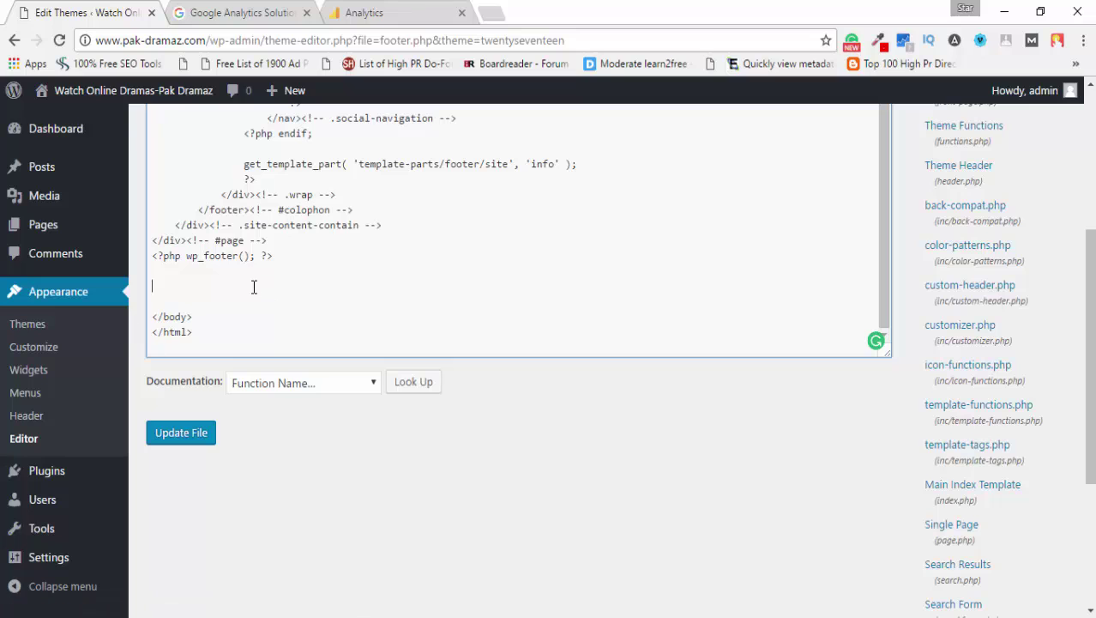
key(ctrl+v)
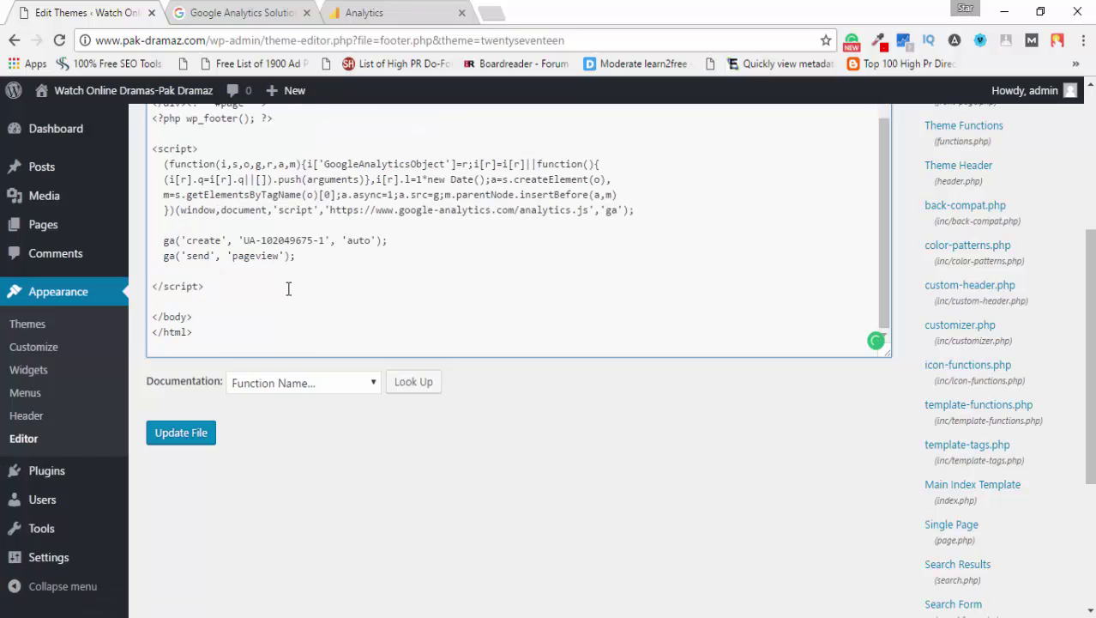
Step: Save footer.php with Update File and go back to the Analytics tab
scroll(288, 289, up, 1)
scroll(232, 266, down, 1)
click(177, 439)
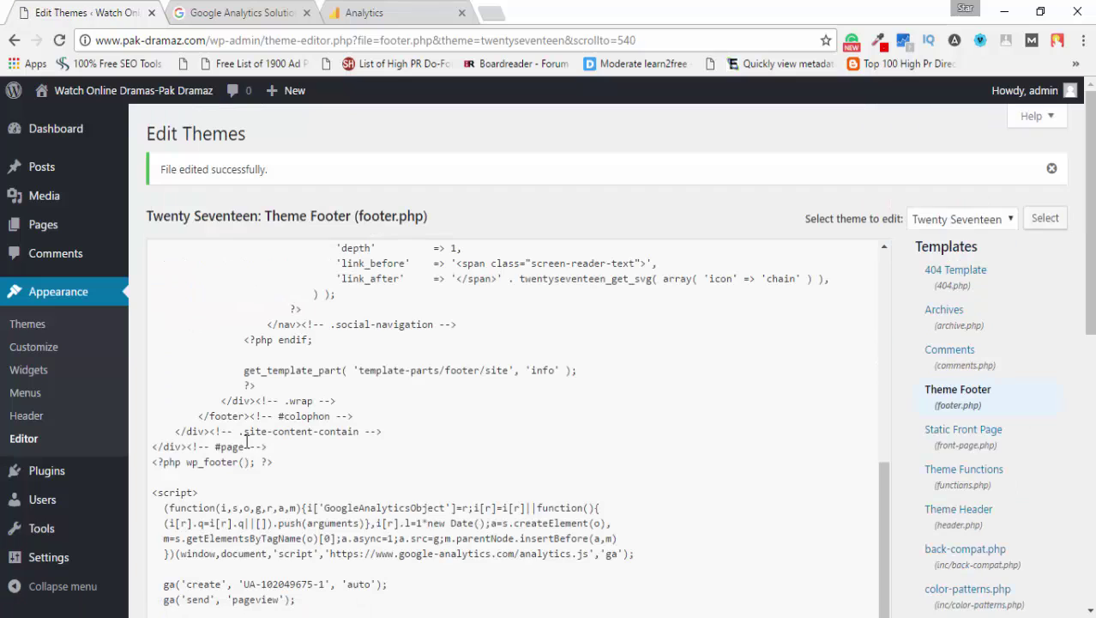
click(360, 9)
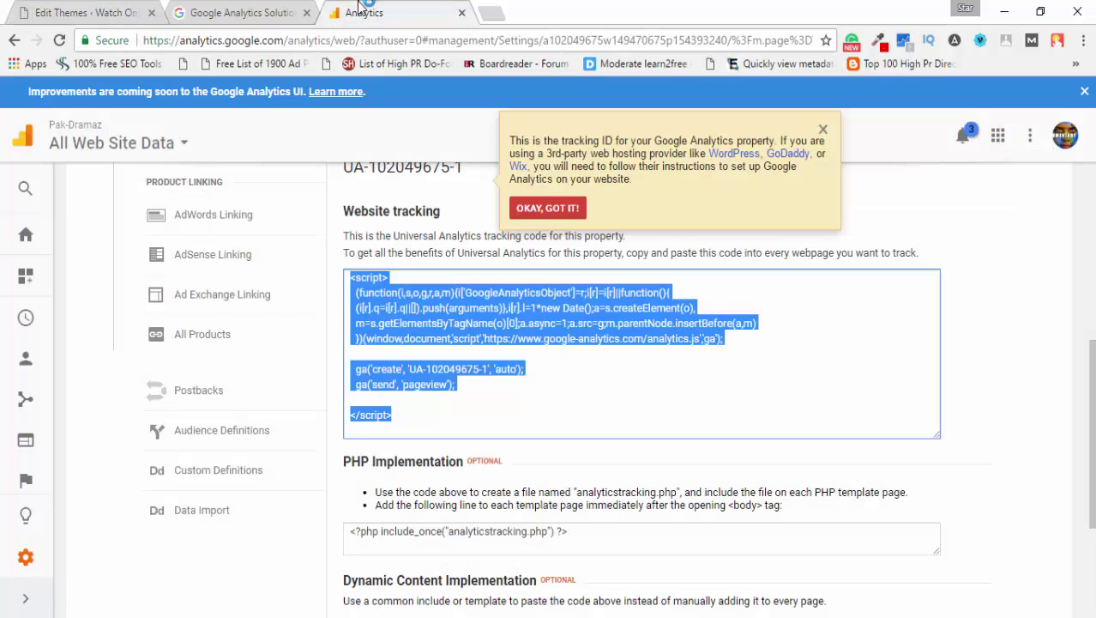
Step: Dismiss the tracking ID tip and check the account picker, keeping All Web Site Data
click(536, 206)
scroll(640, 455, down, 3)
scroll(660, 456, up, 3)
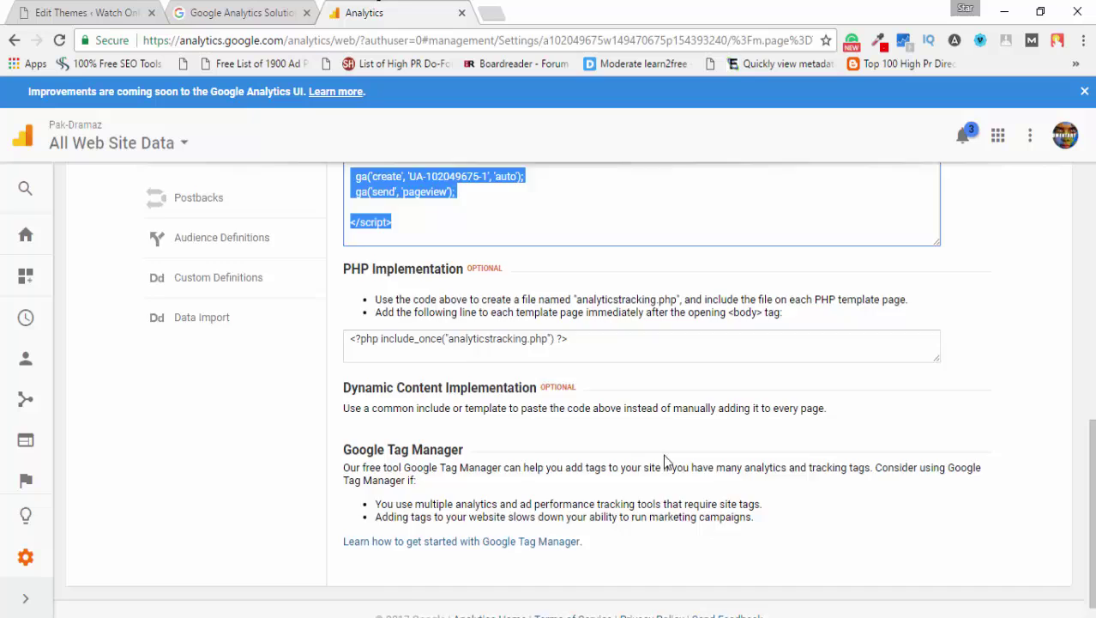
scroll(506, 369, up, 1)
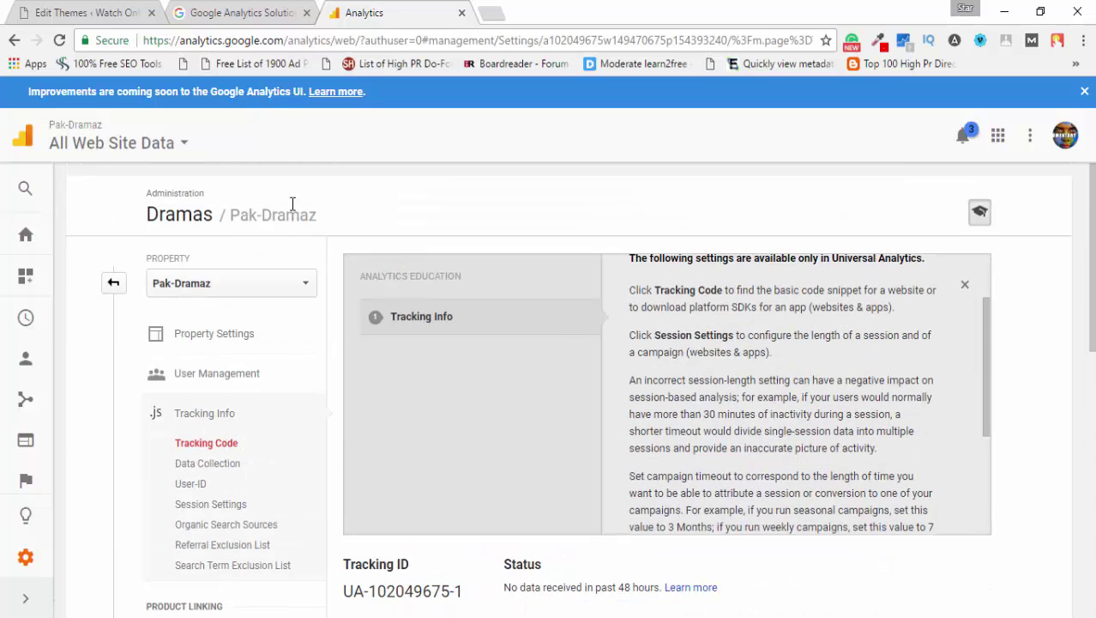
click(105, 146)
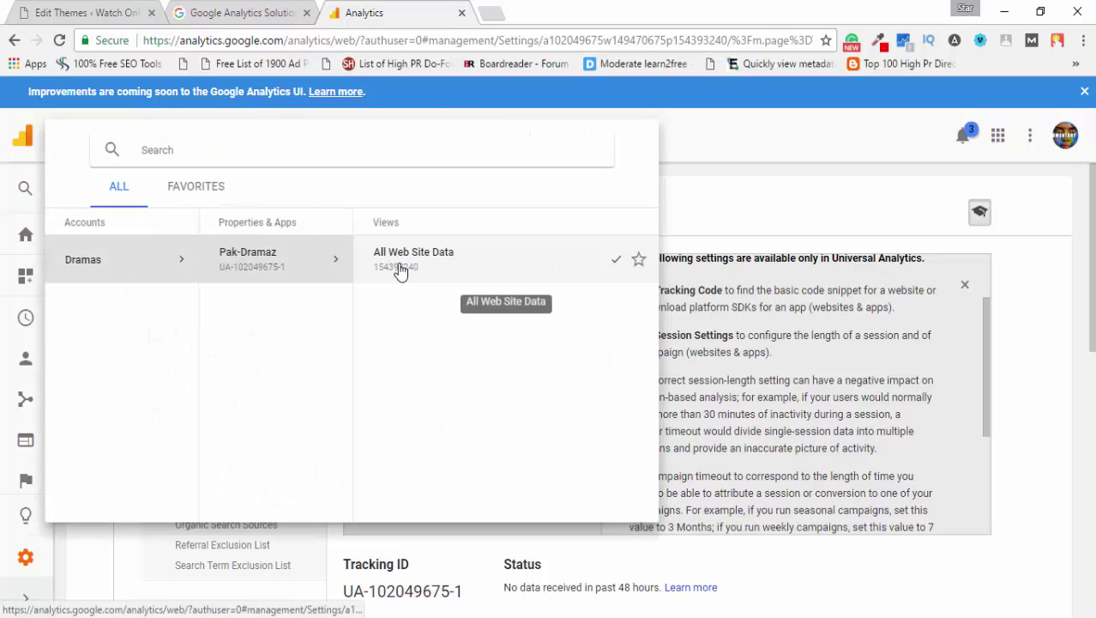
click(399, 270)
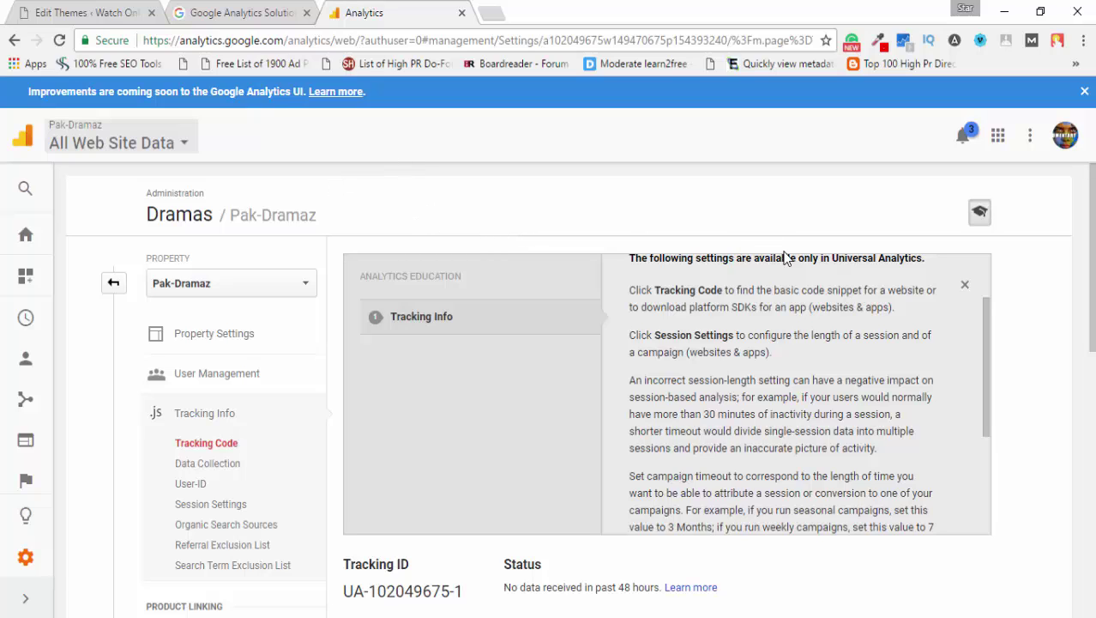
Step: Switch to the All Web Site Data view from the account picker
scroll(806, 369, down, 3)
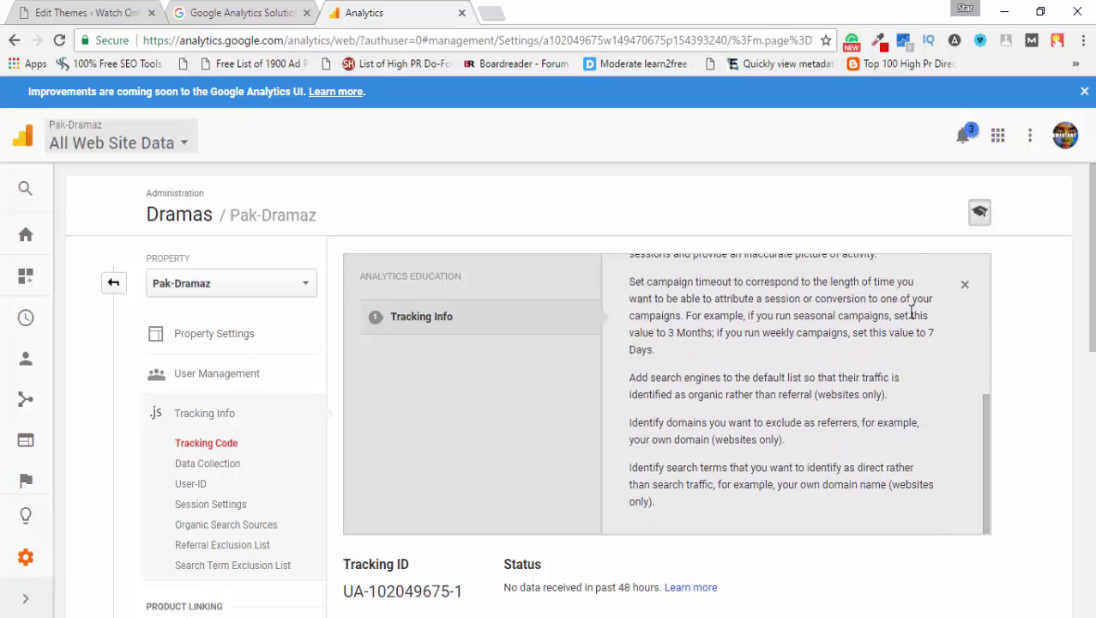
scroll(911, 312, down, 3)
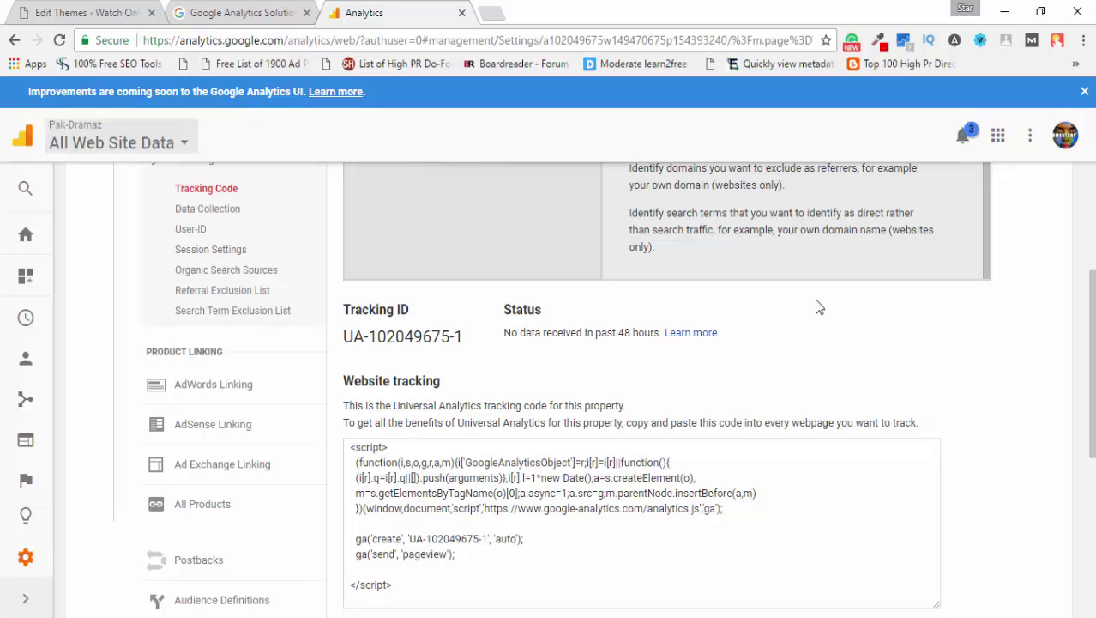
scroll(687, 356, up, 2)
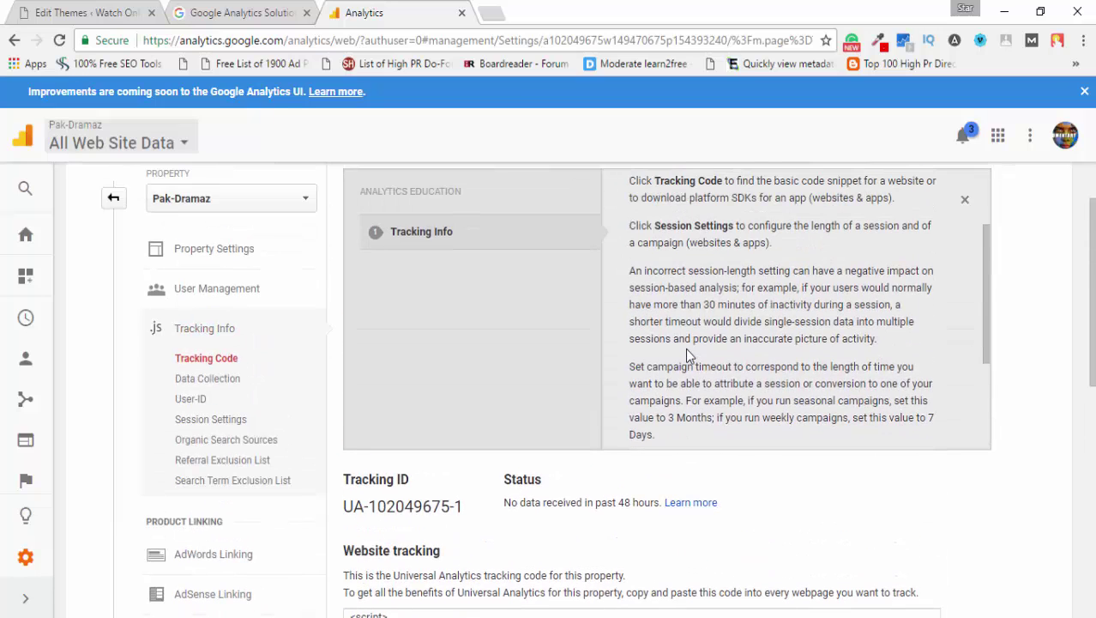
scroll(684, 349, up, 2)
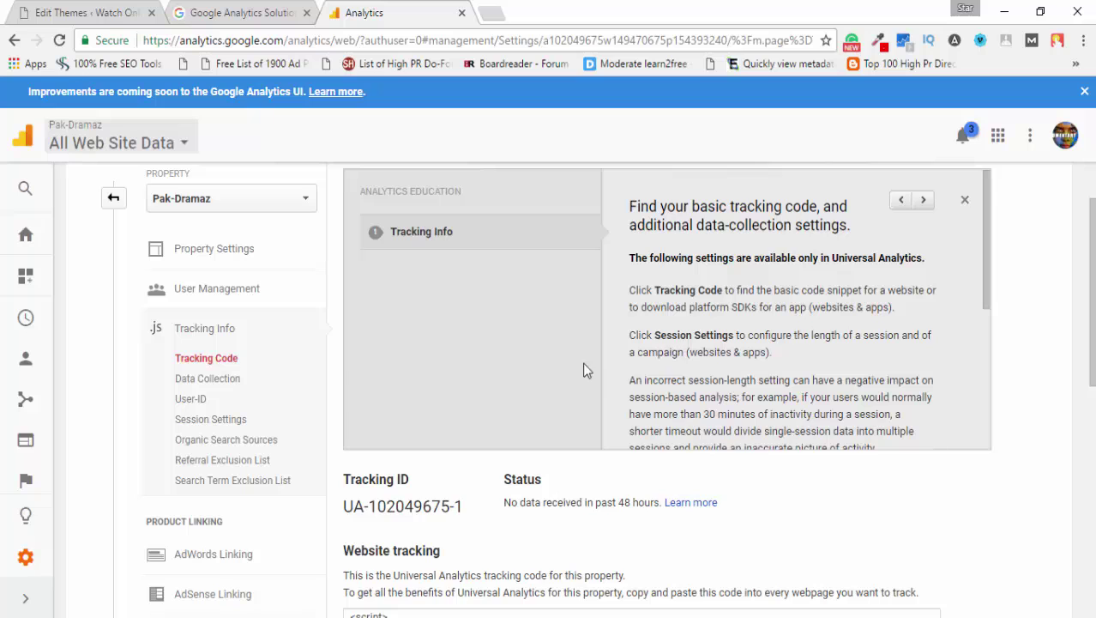
scroll(583, 361, up, 1)
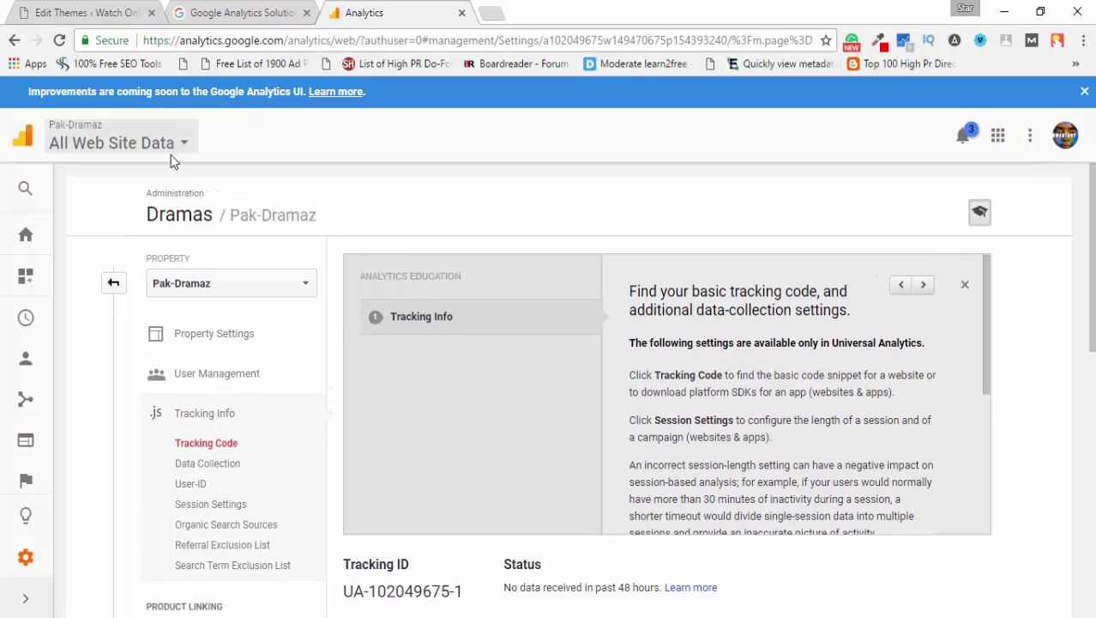
click(129, 143)
click(29, 135)
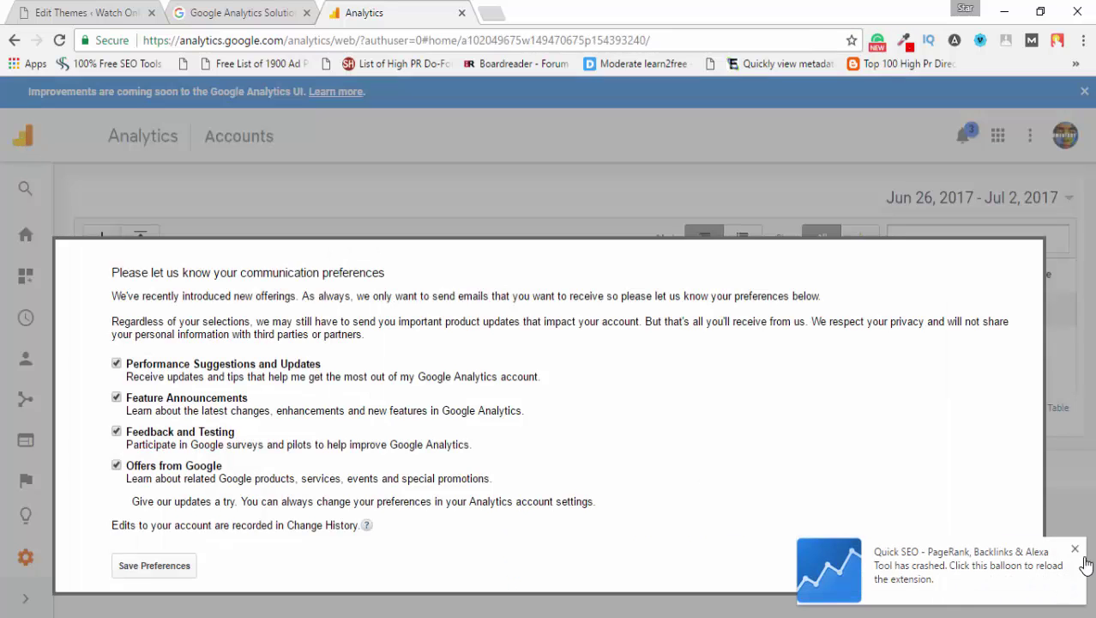
Step: Save the communication preferences and open the Pak-Dramaz All Web Site Data home report
click(1075, 548)
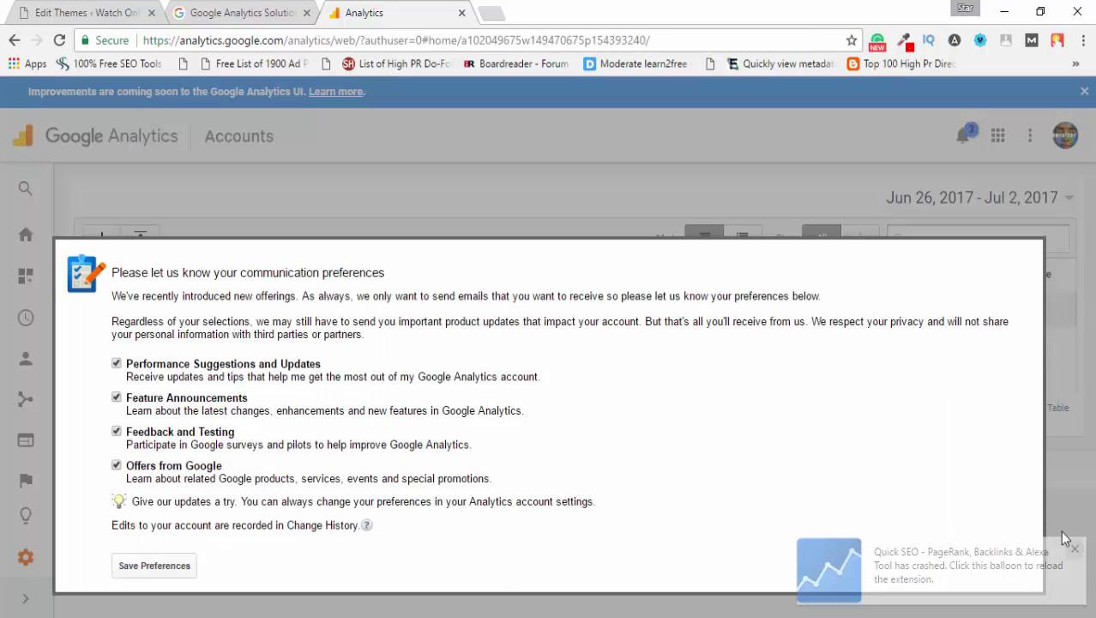
click(188, 570)
click(241, 378)
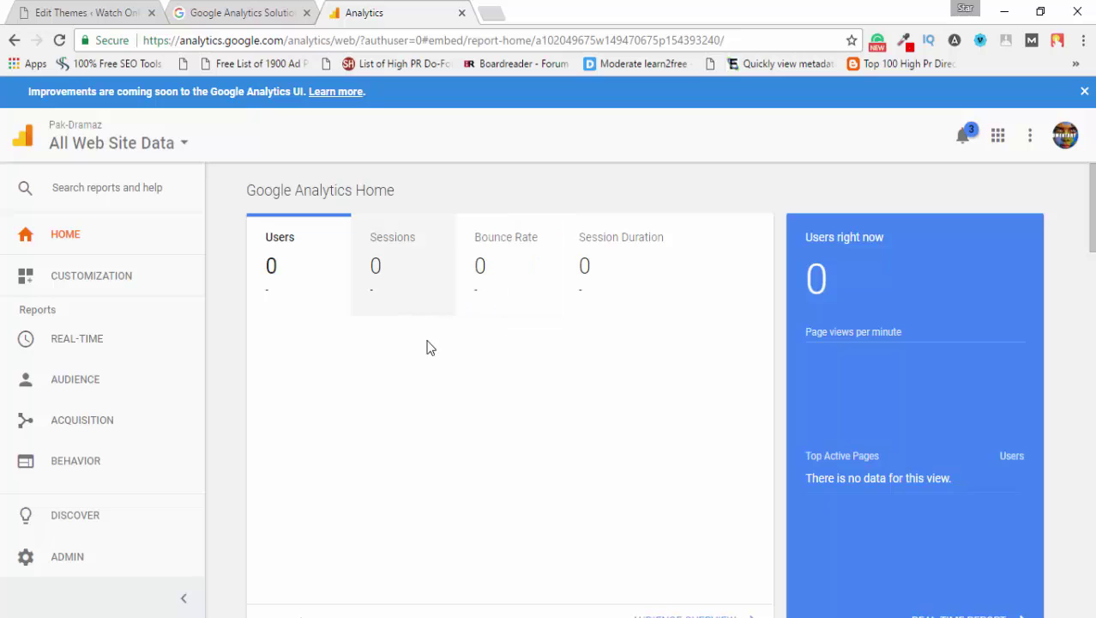
Step: Load pak-dramaz.com in another tab, then confirm Analytics shows 1 active user on page /
scroll(357, 328, down, 2)
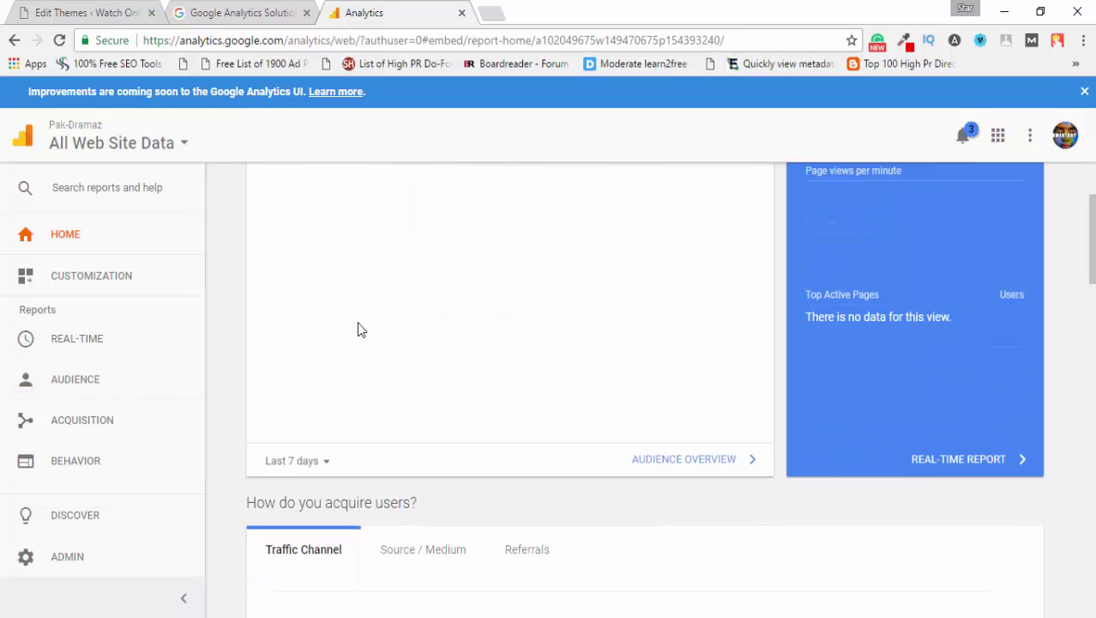
click(122, 14)
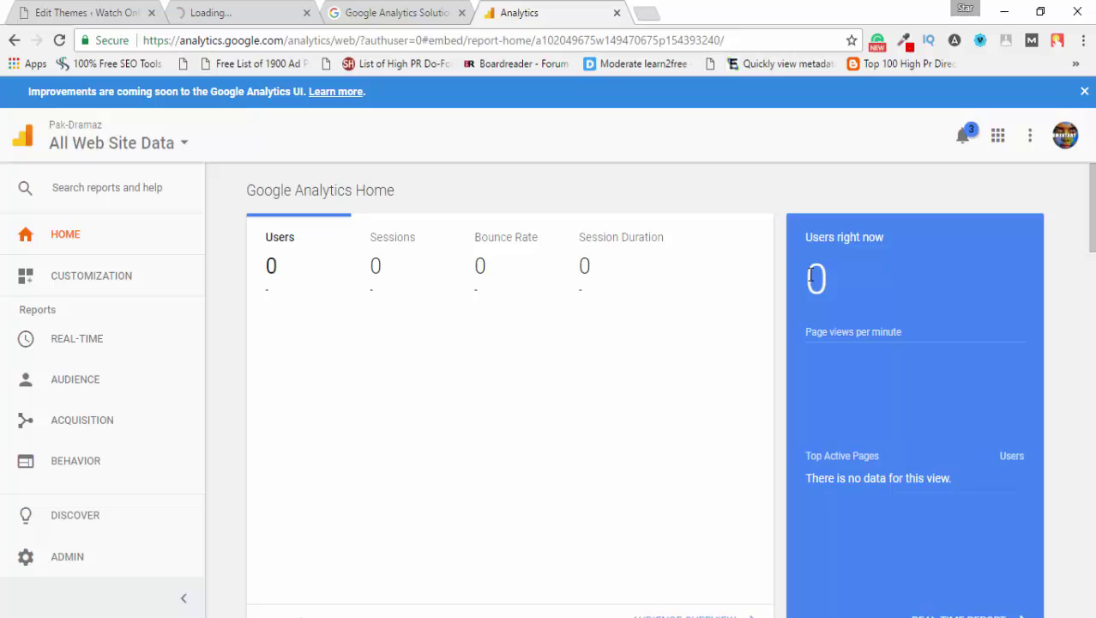
drag(809, 277, 818, 278)
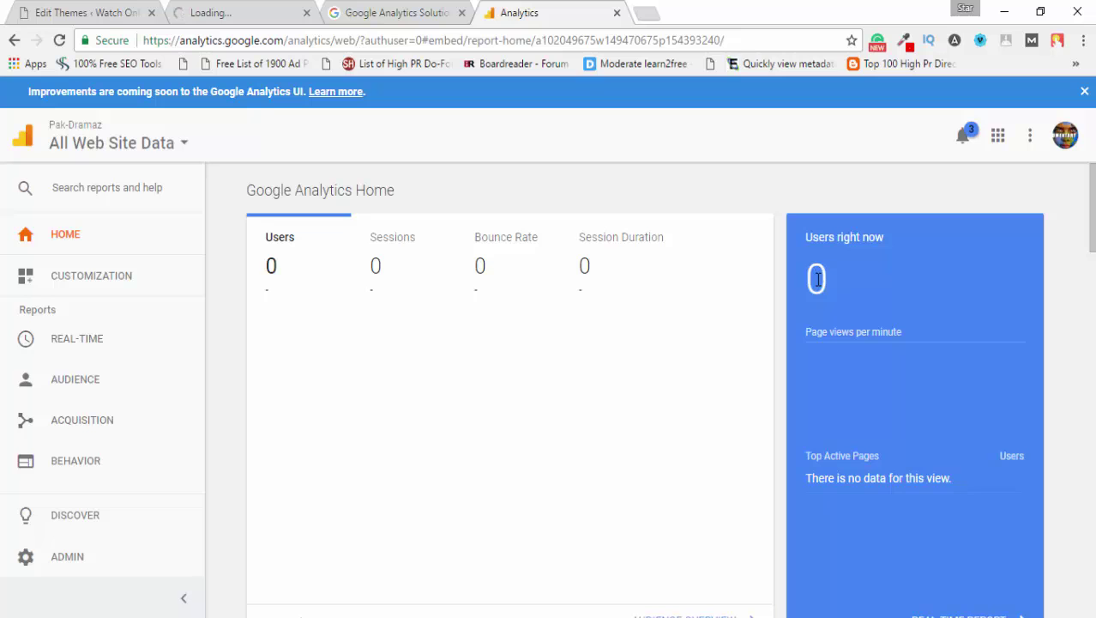
click(233, 13)
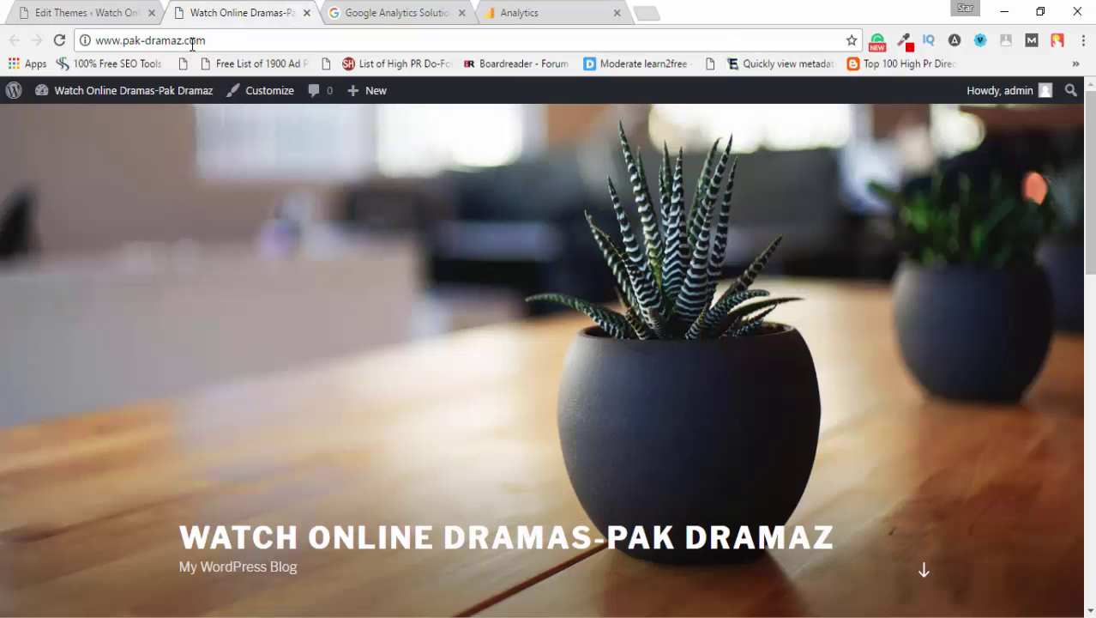
click(549, 10)
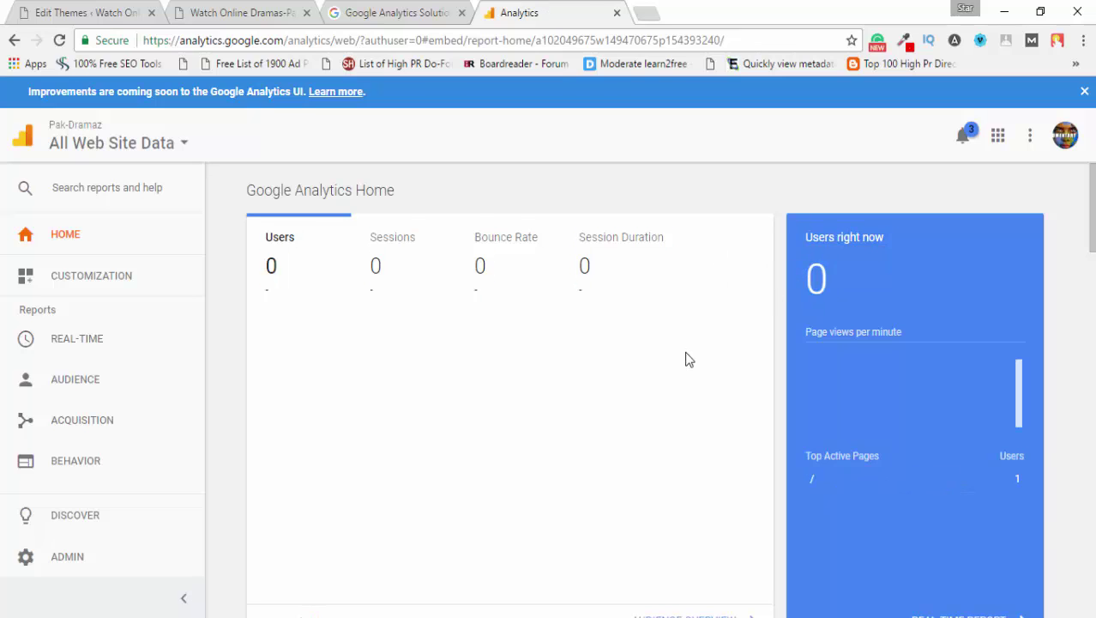
Step: Highlight the Users right now card on Analytics Home showing 1 active user
mouse_move(828, 276)
mouse_down()
mouse_move(734, 273)
mouse_move(485, 371)
mouse_up()
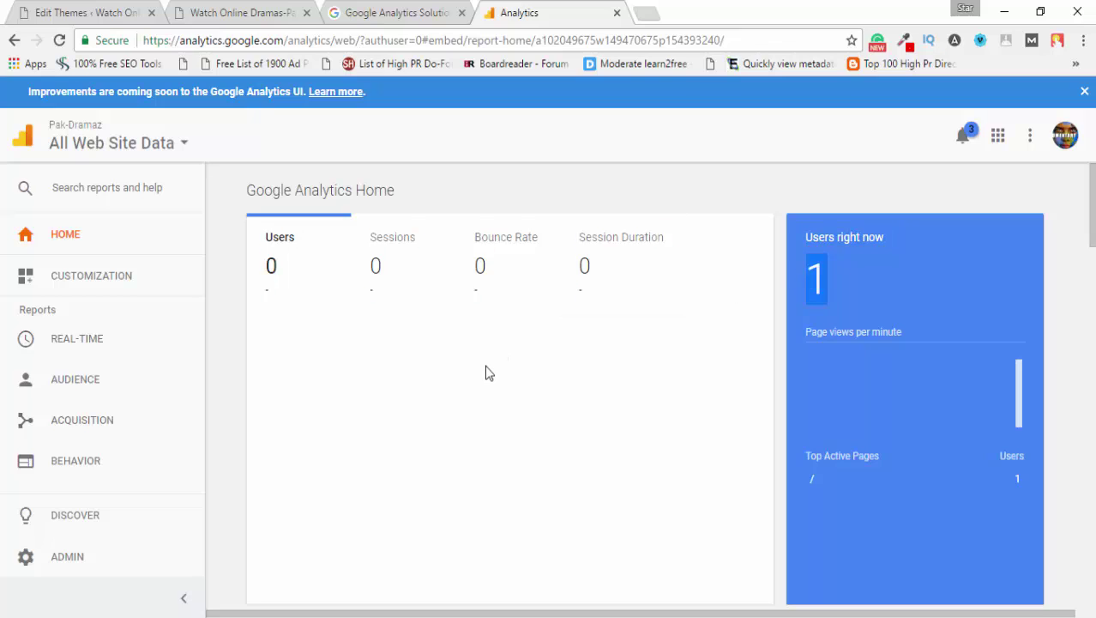